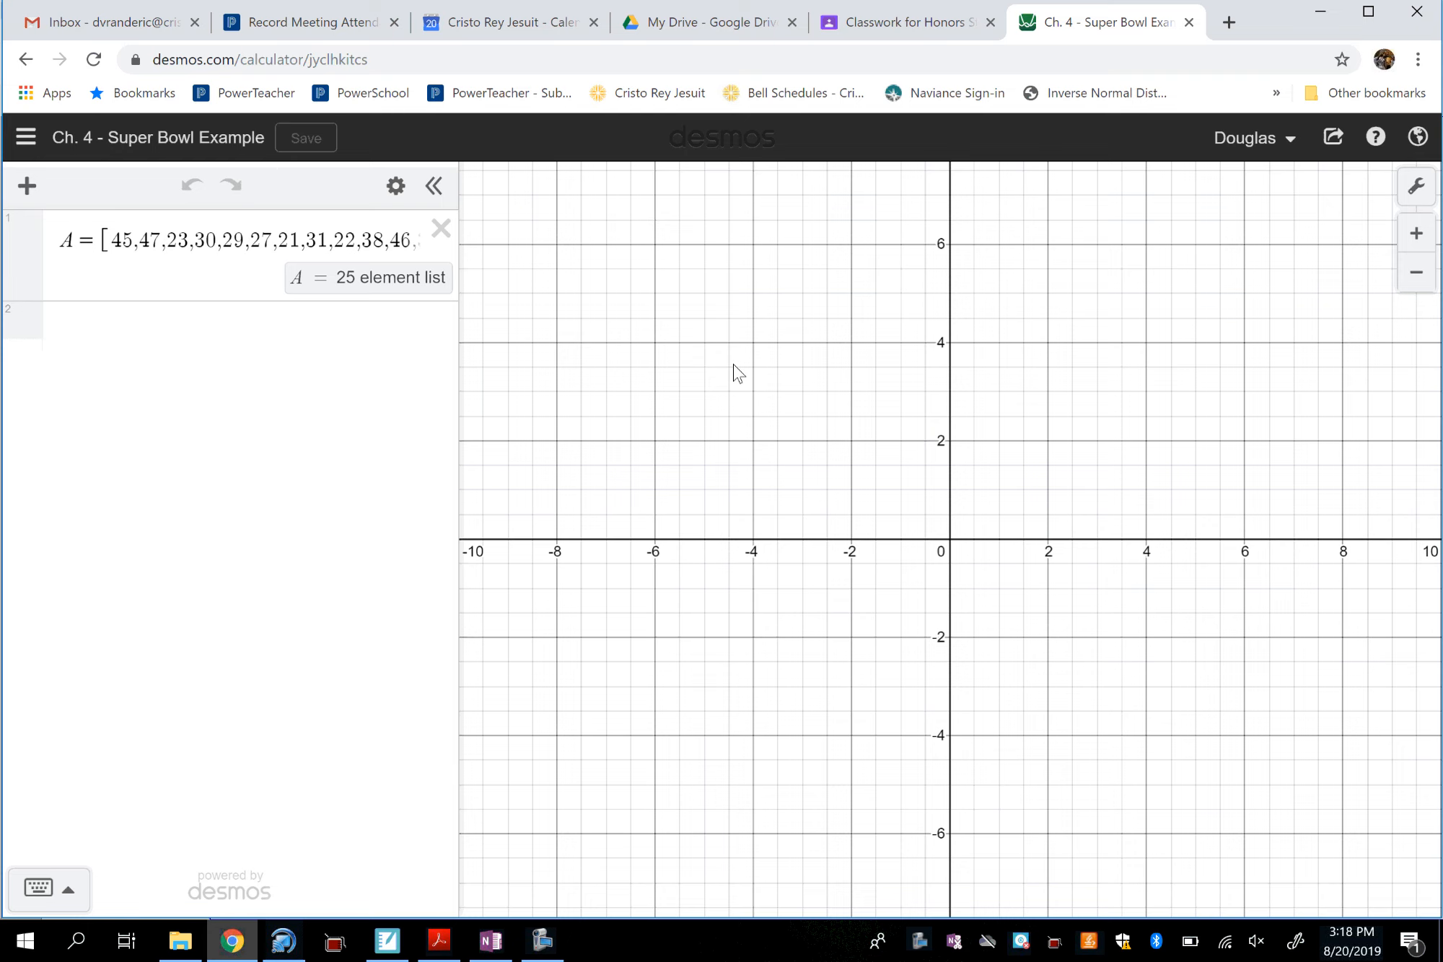
- Add a dotplot(A) expression on the empty line below the data list A
click(106, 334)
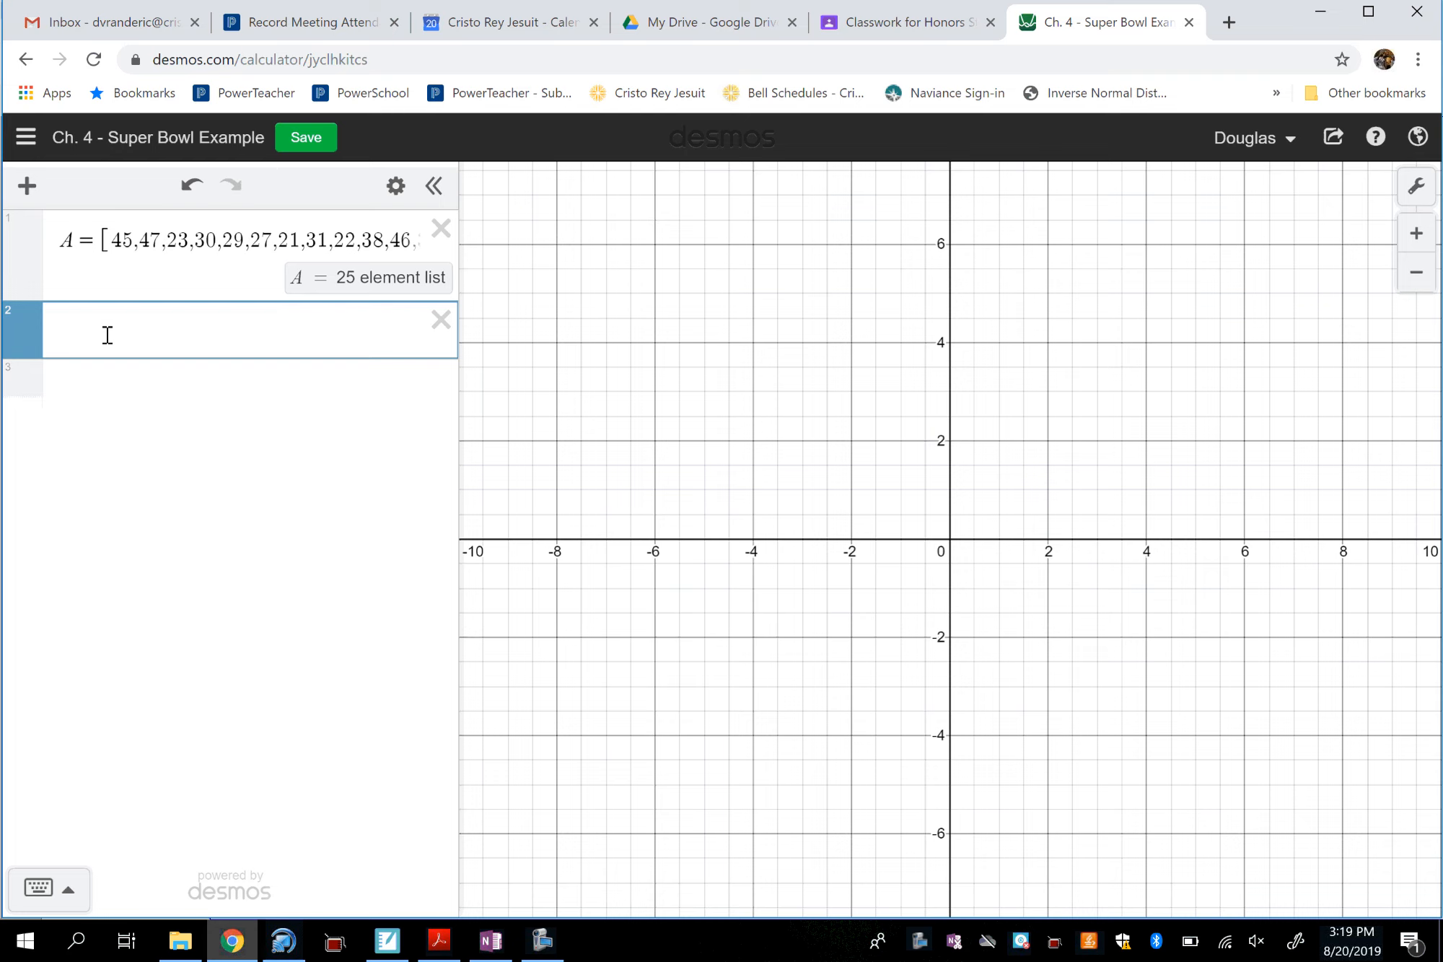
text(dot)
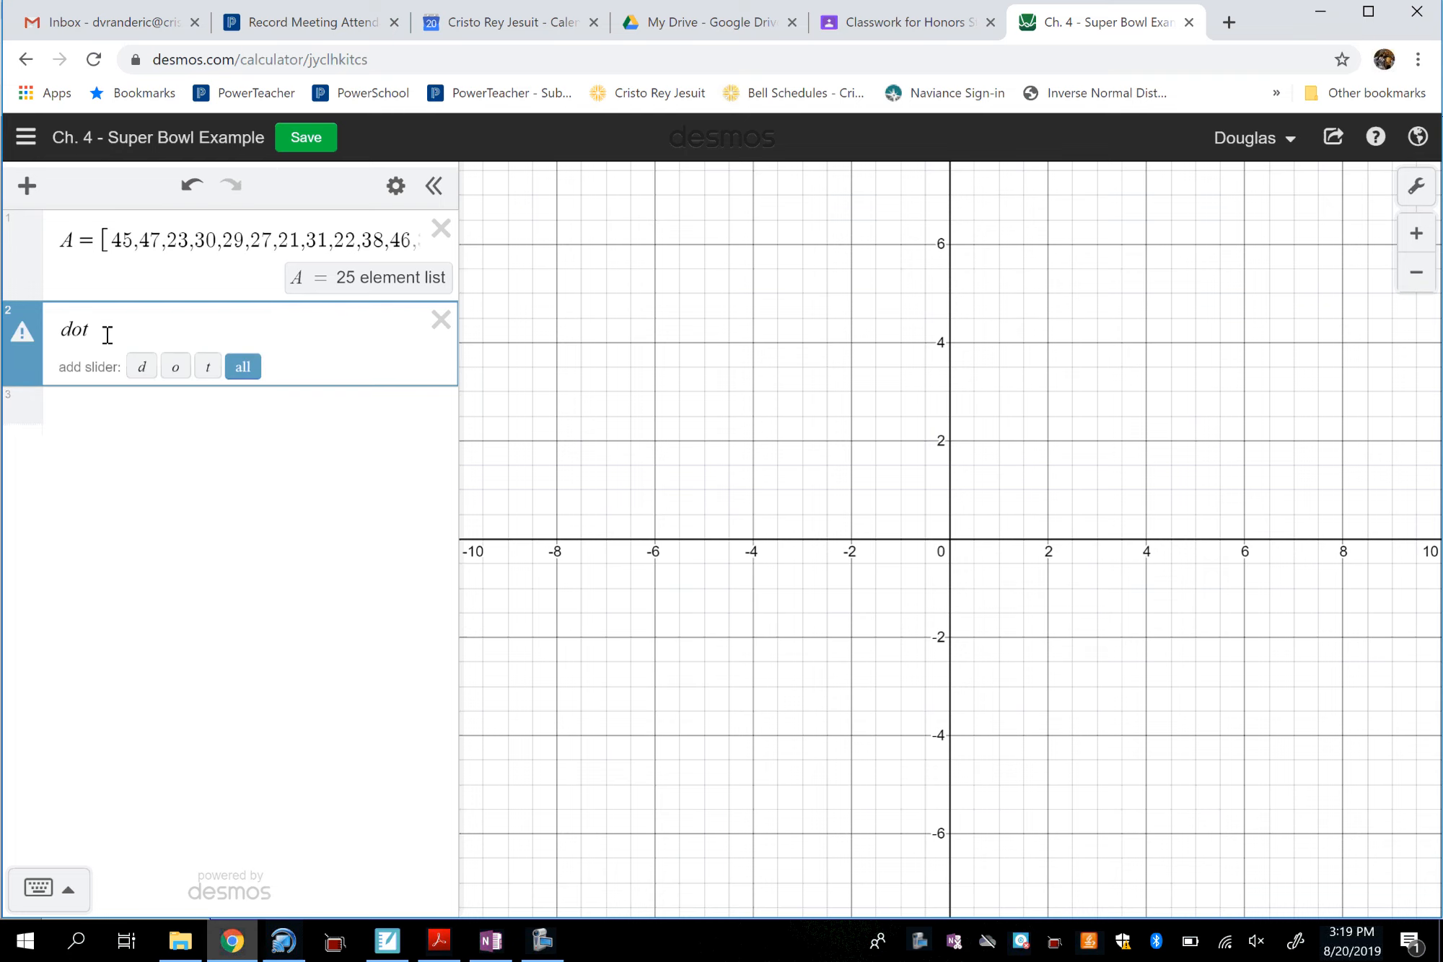
text(plot)
text((A)
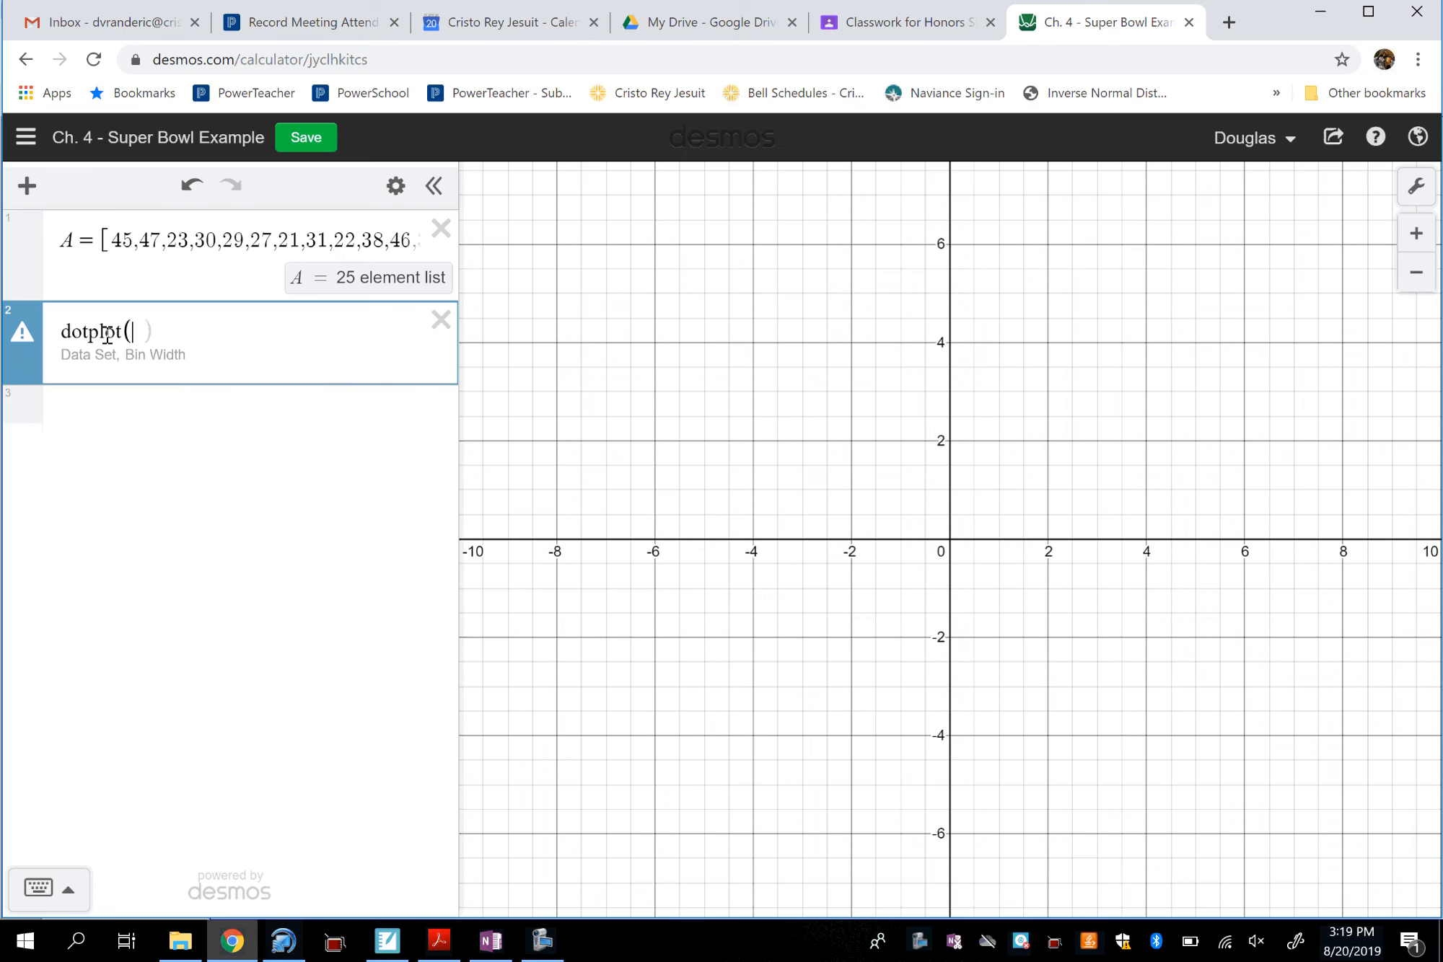
key(Return)
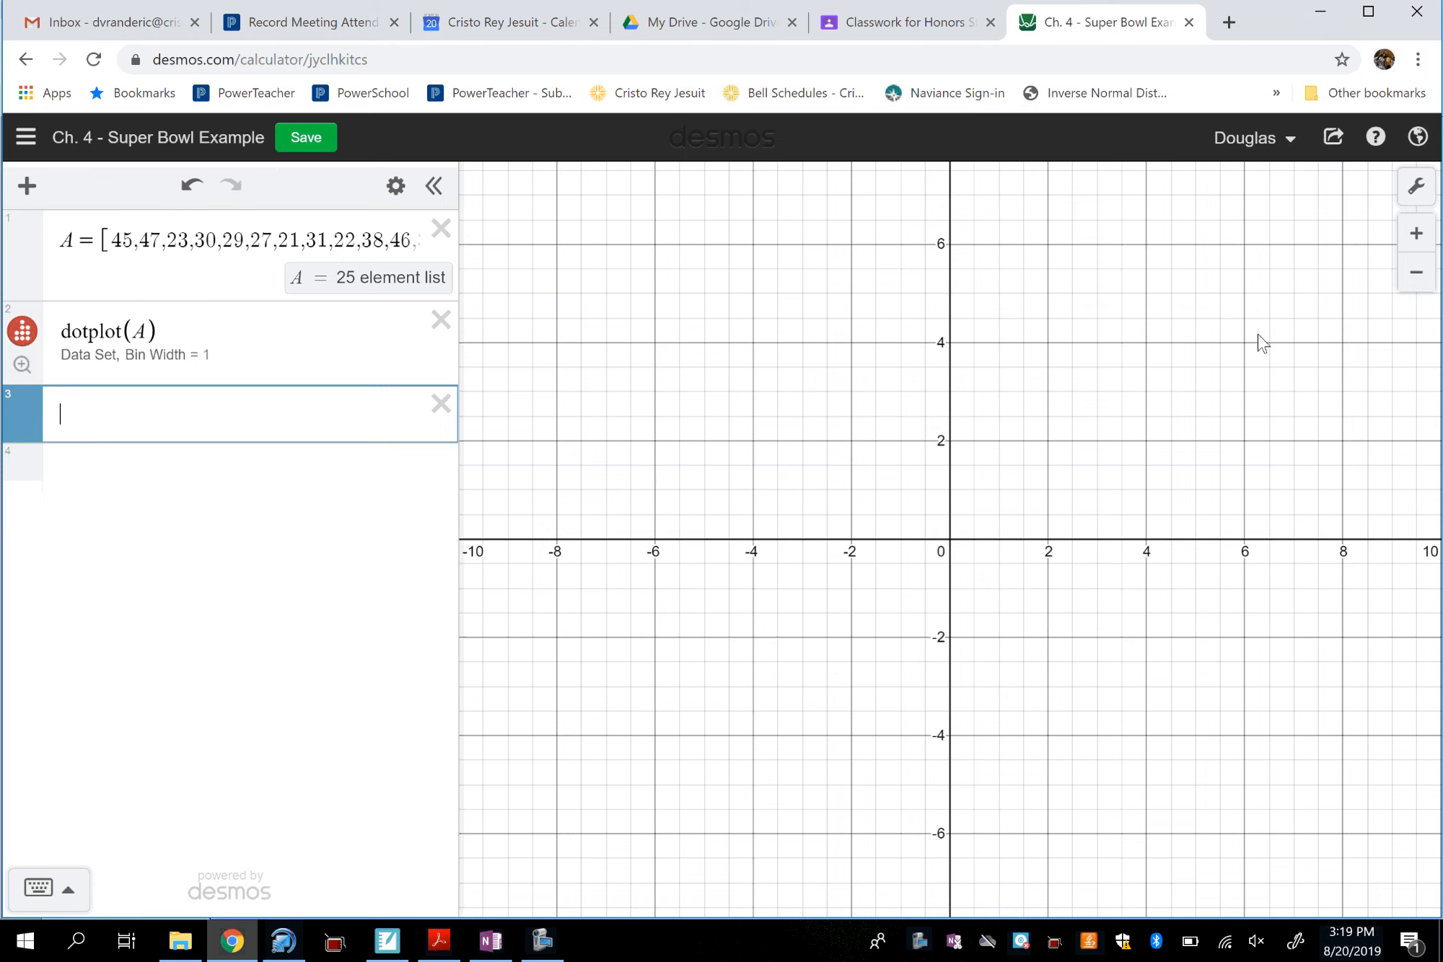
- Set the graph's x-axis range to run from 20 to 70
click(1417, 193)
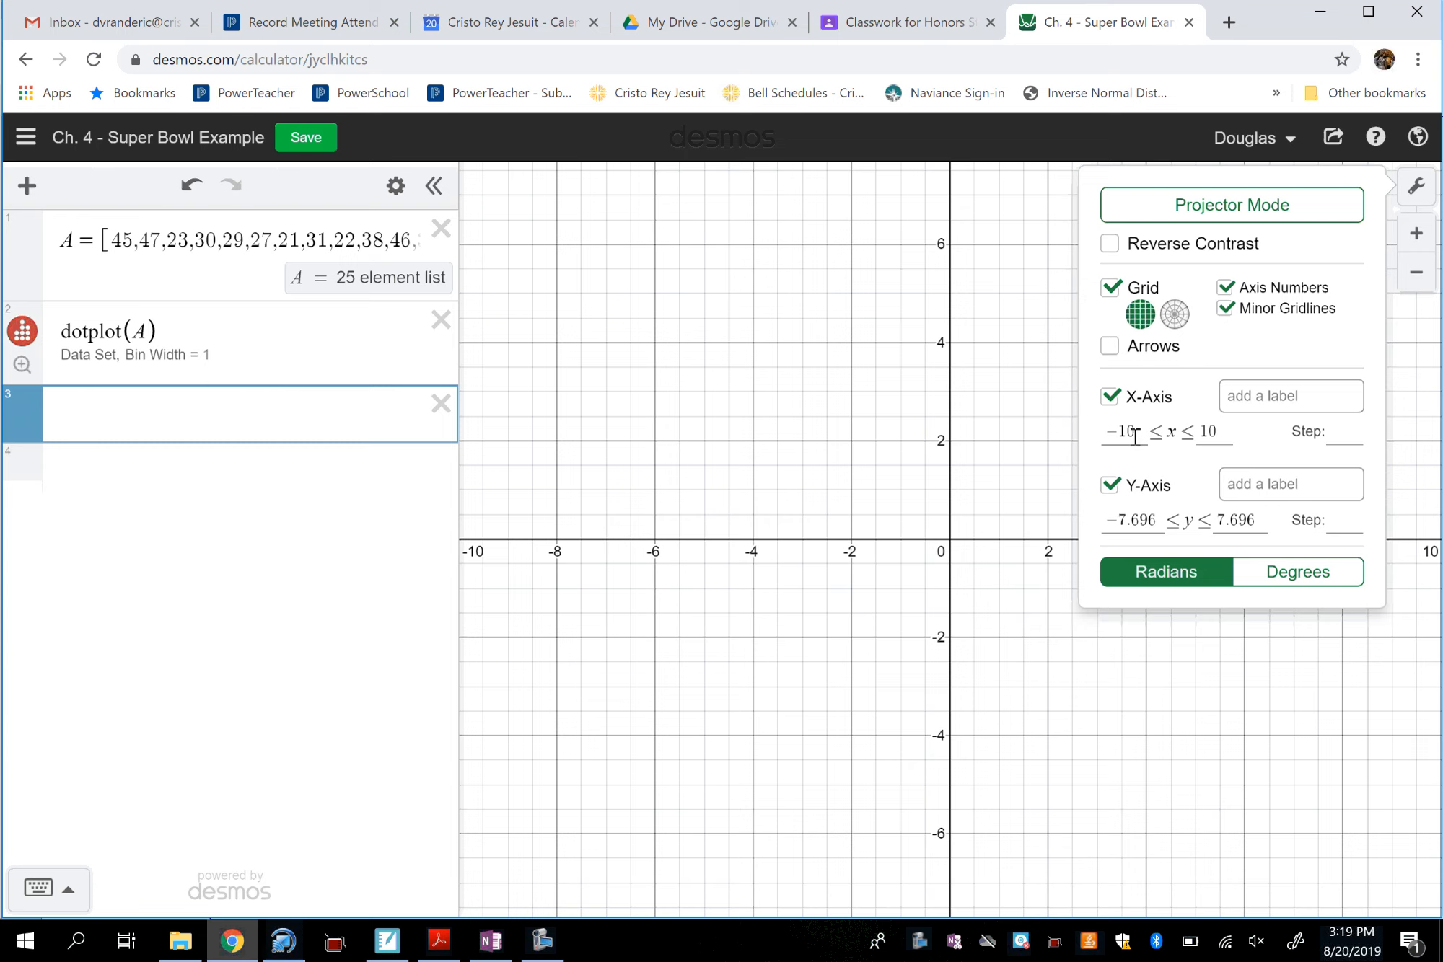
drag(1136, 440, 1102, 439)
text(20)
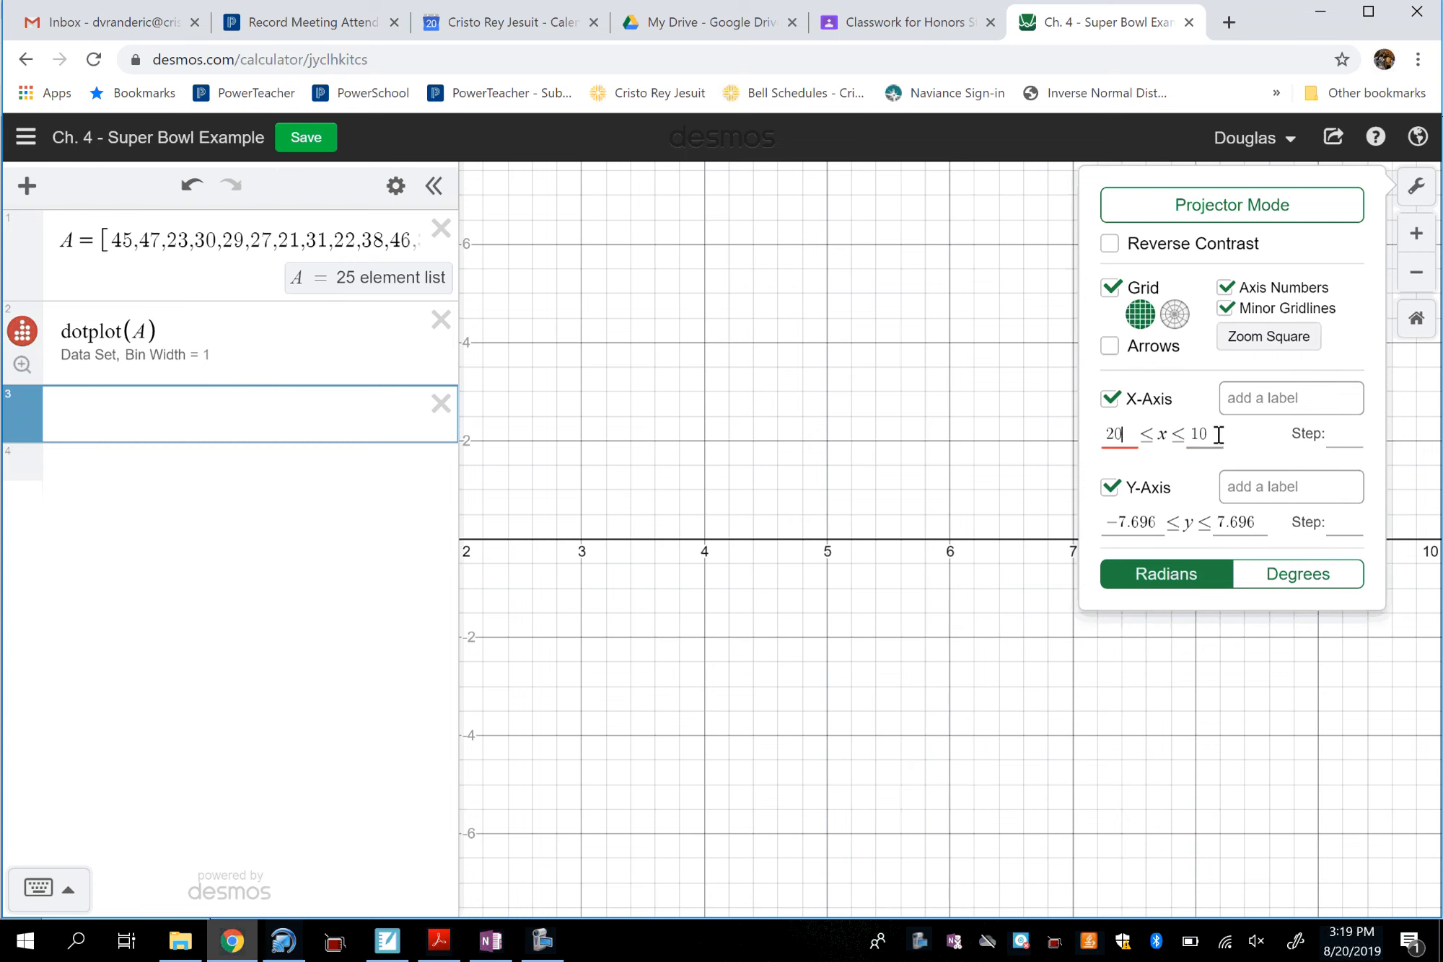
drag(1218, 435, 1191, 434)
text(70)
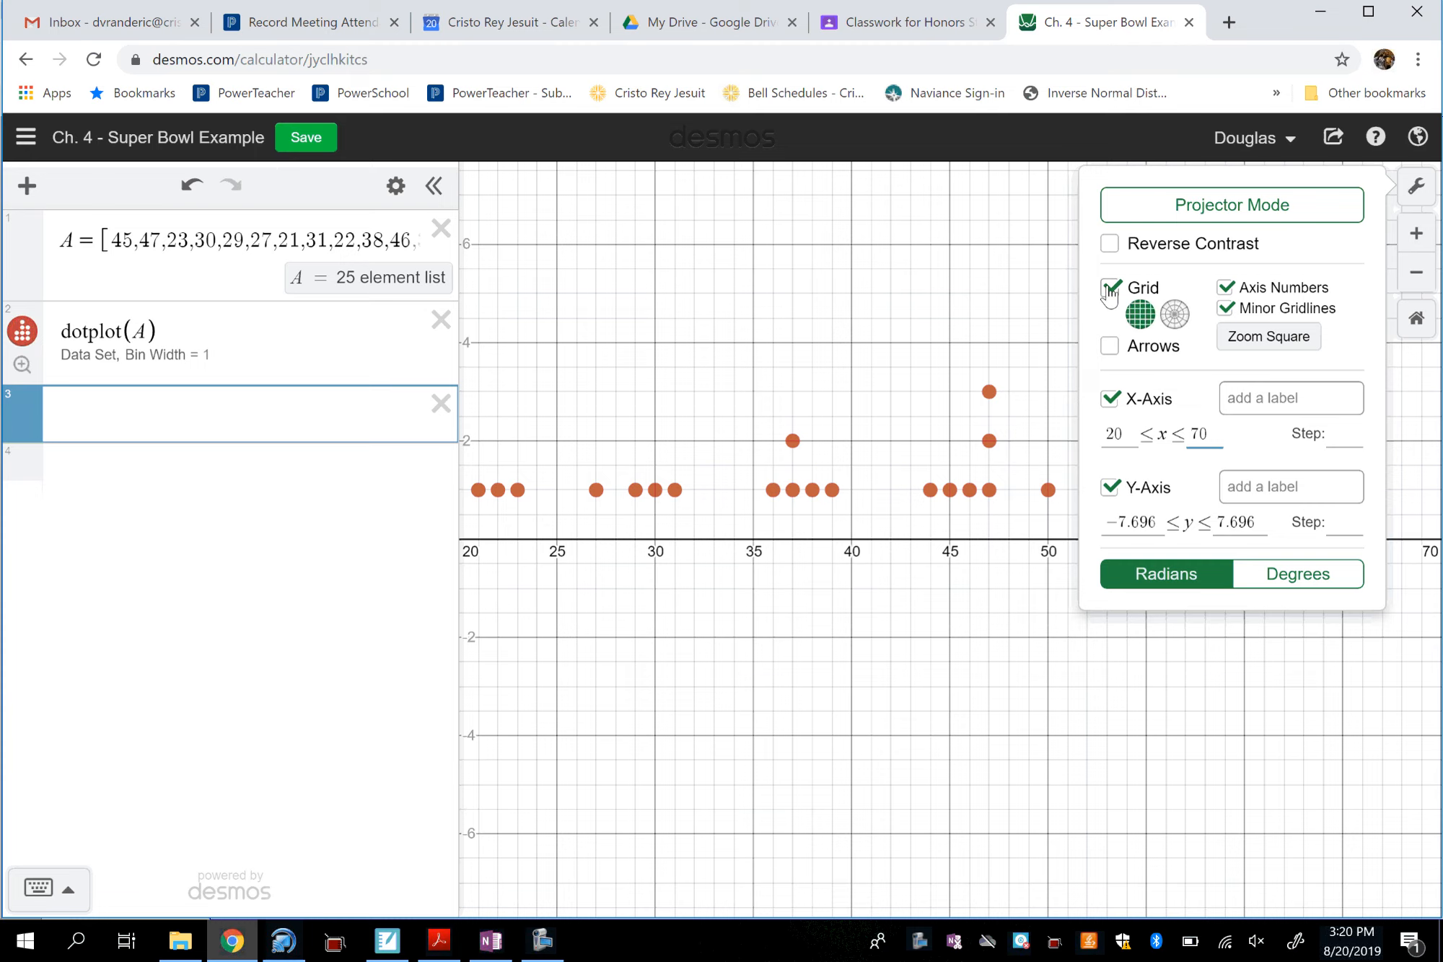
- Hide the grid and the y-axis on the graph, and close the graph settings
click(1109, 289)
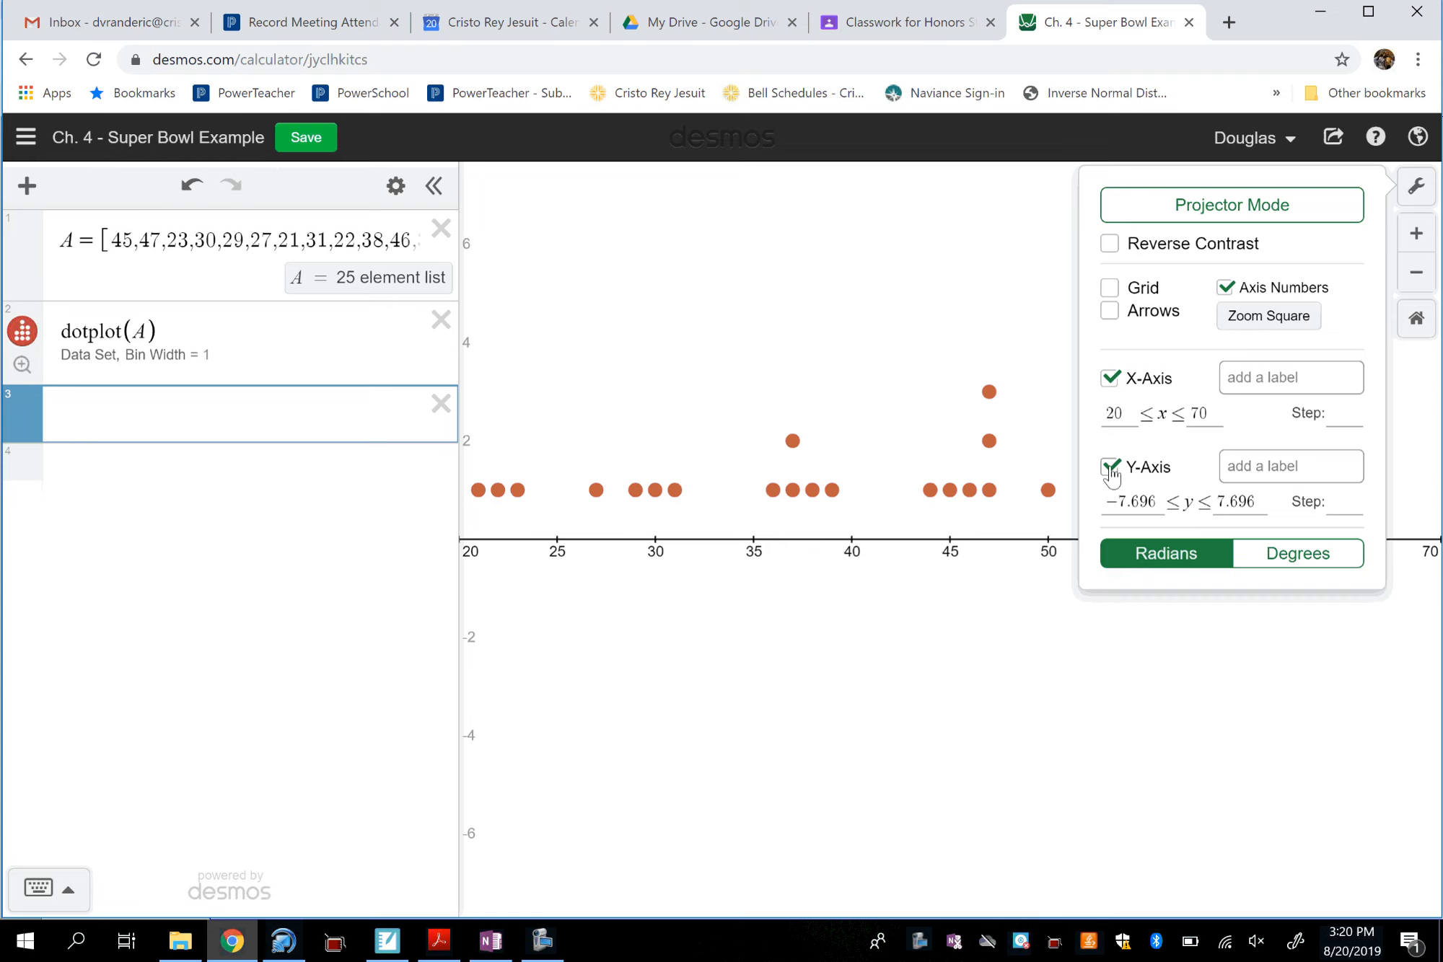
click(1111, 469)
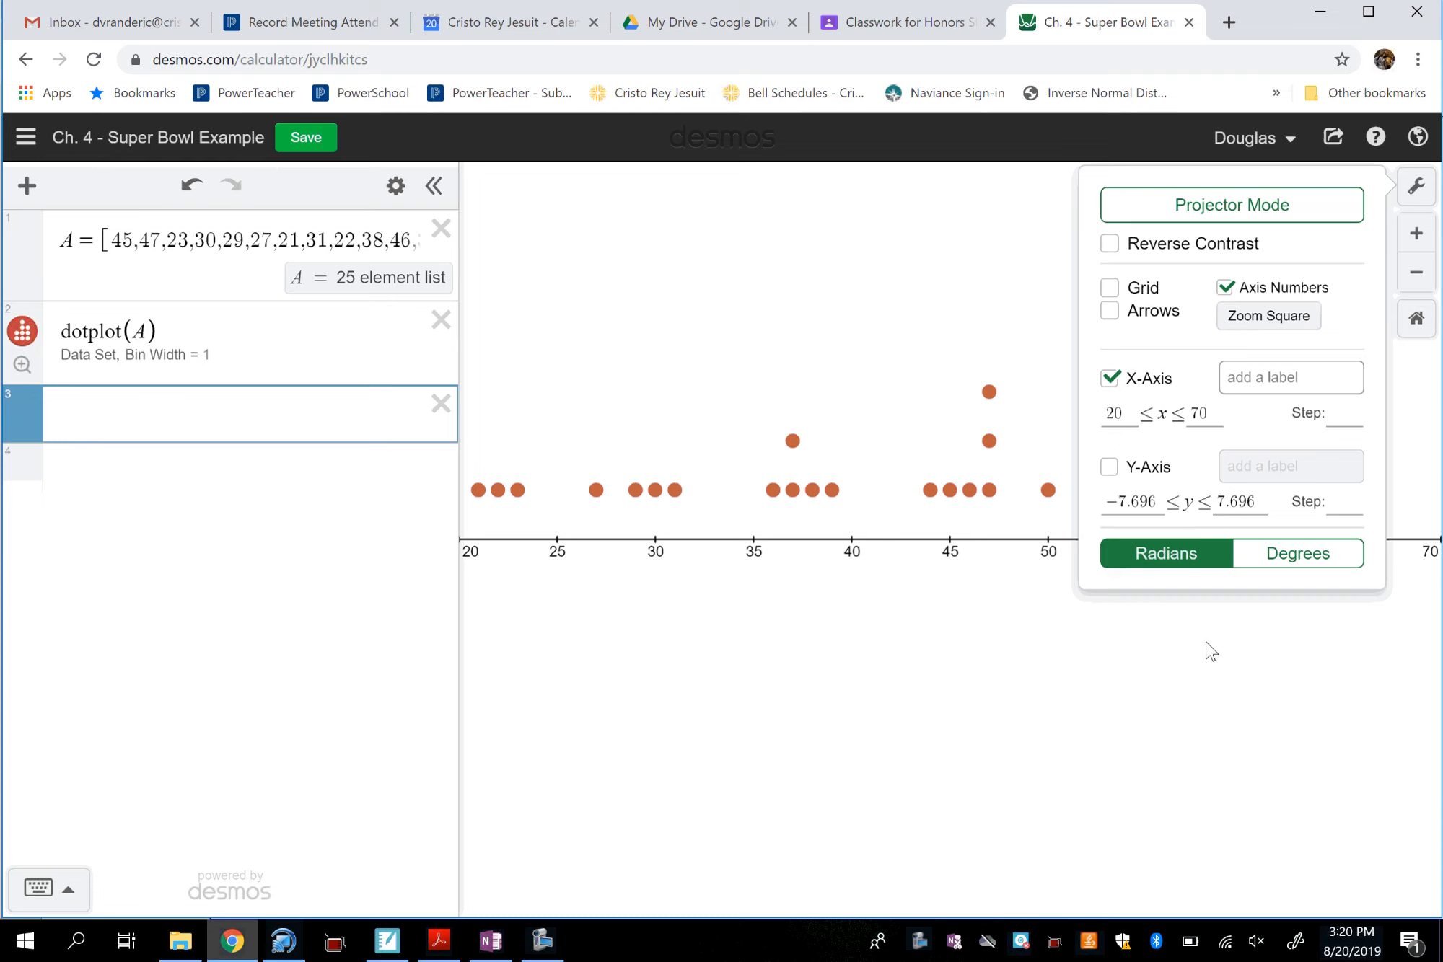
click(886, 320)
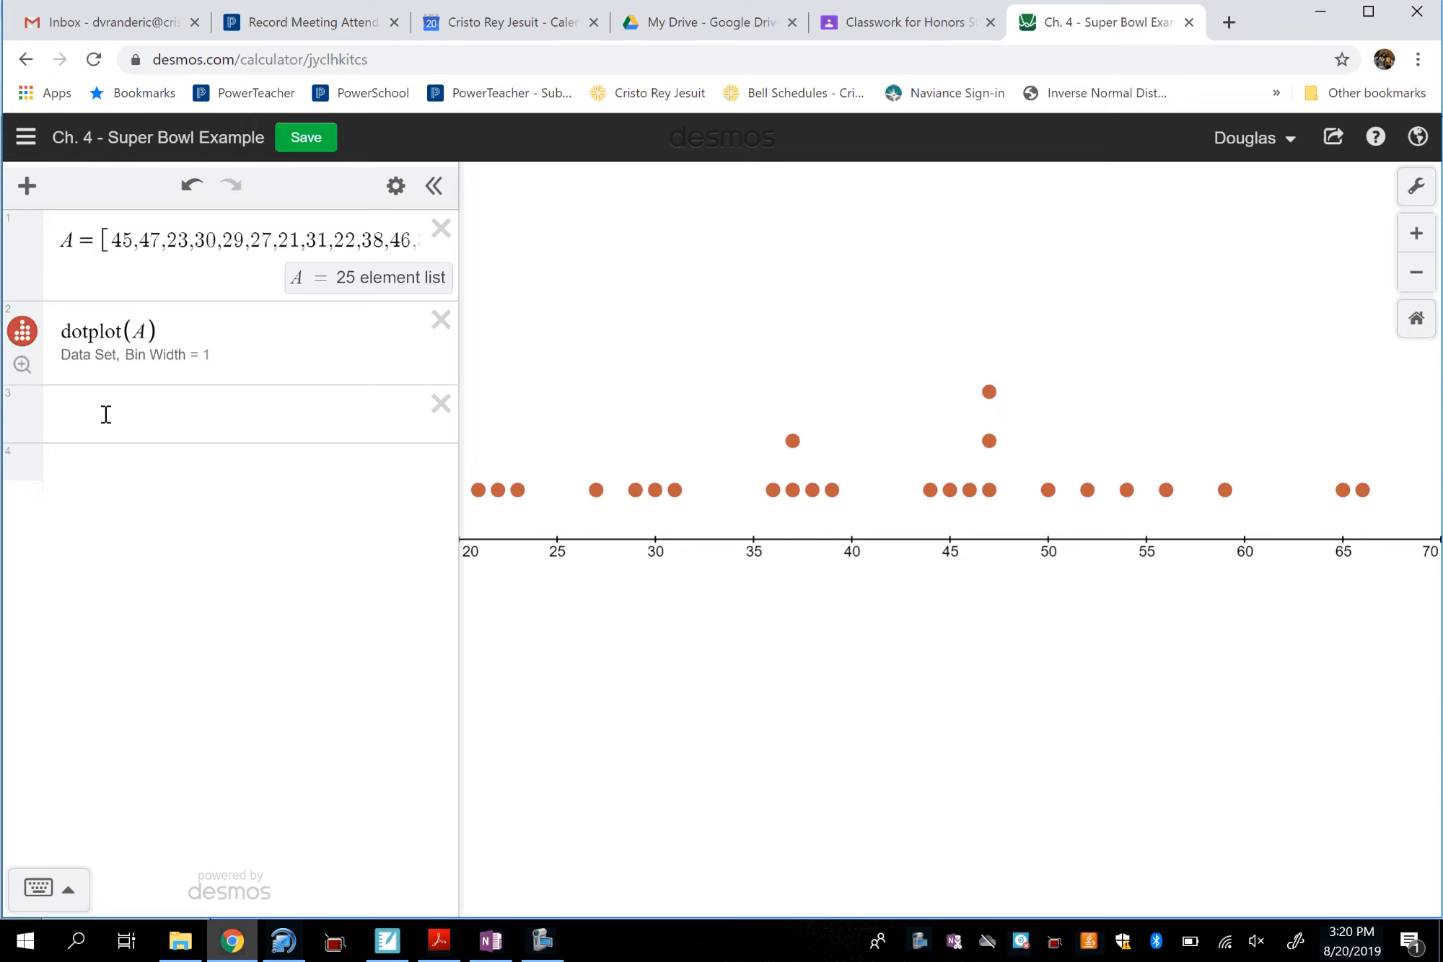
- Add a histogram(A) expression on the empty line below the dot plot
click(106, 414)
text(his)
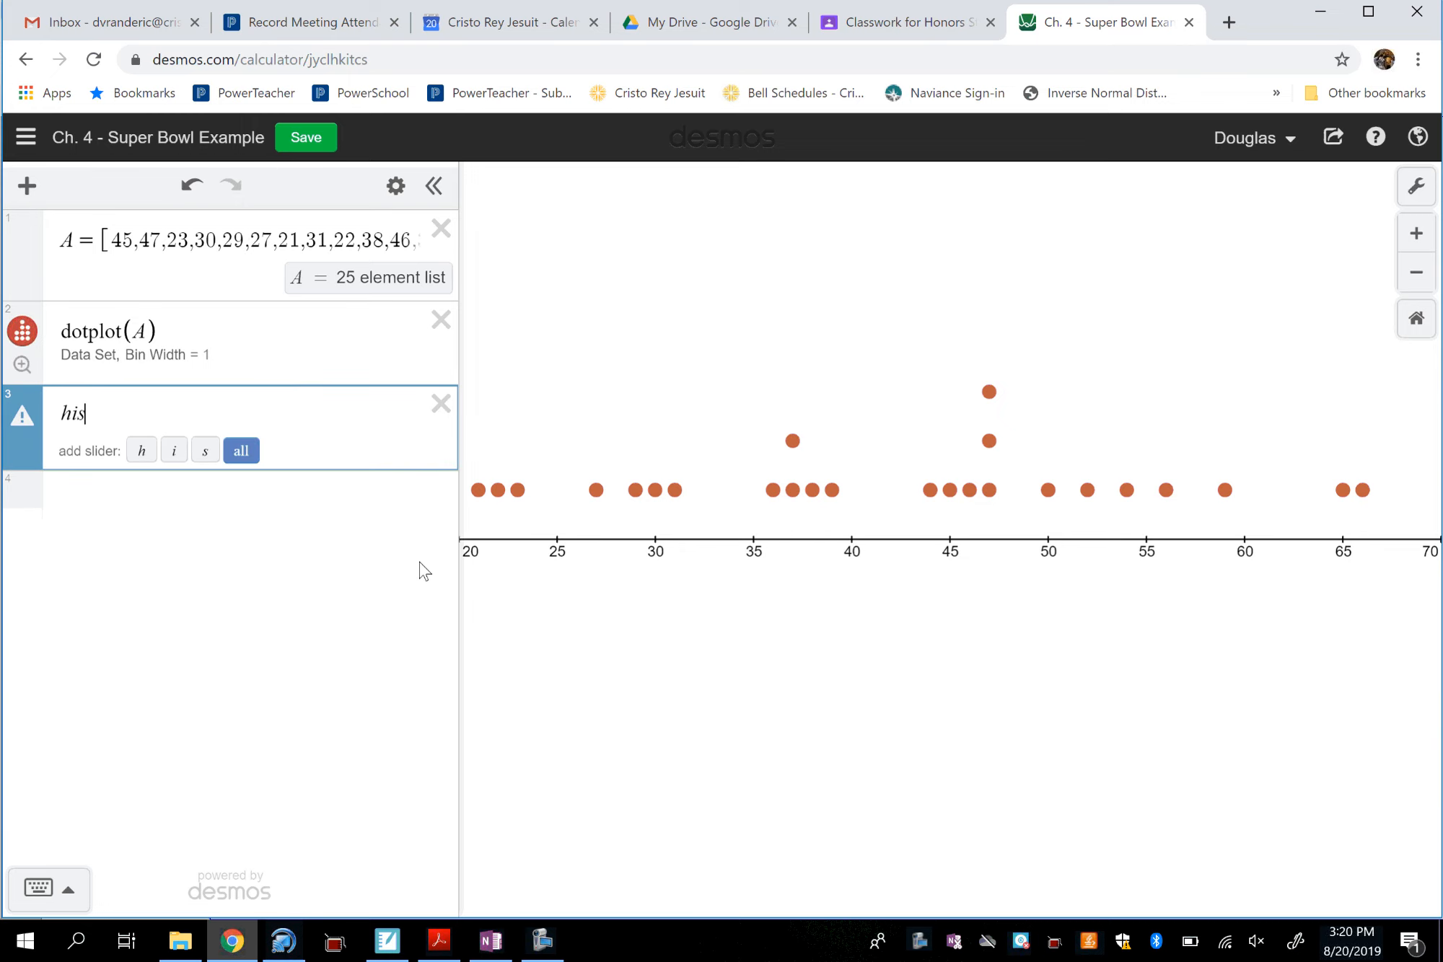
text(togram(A)
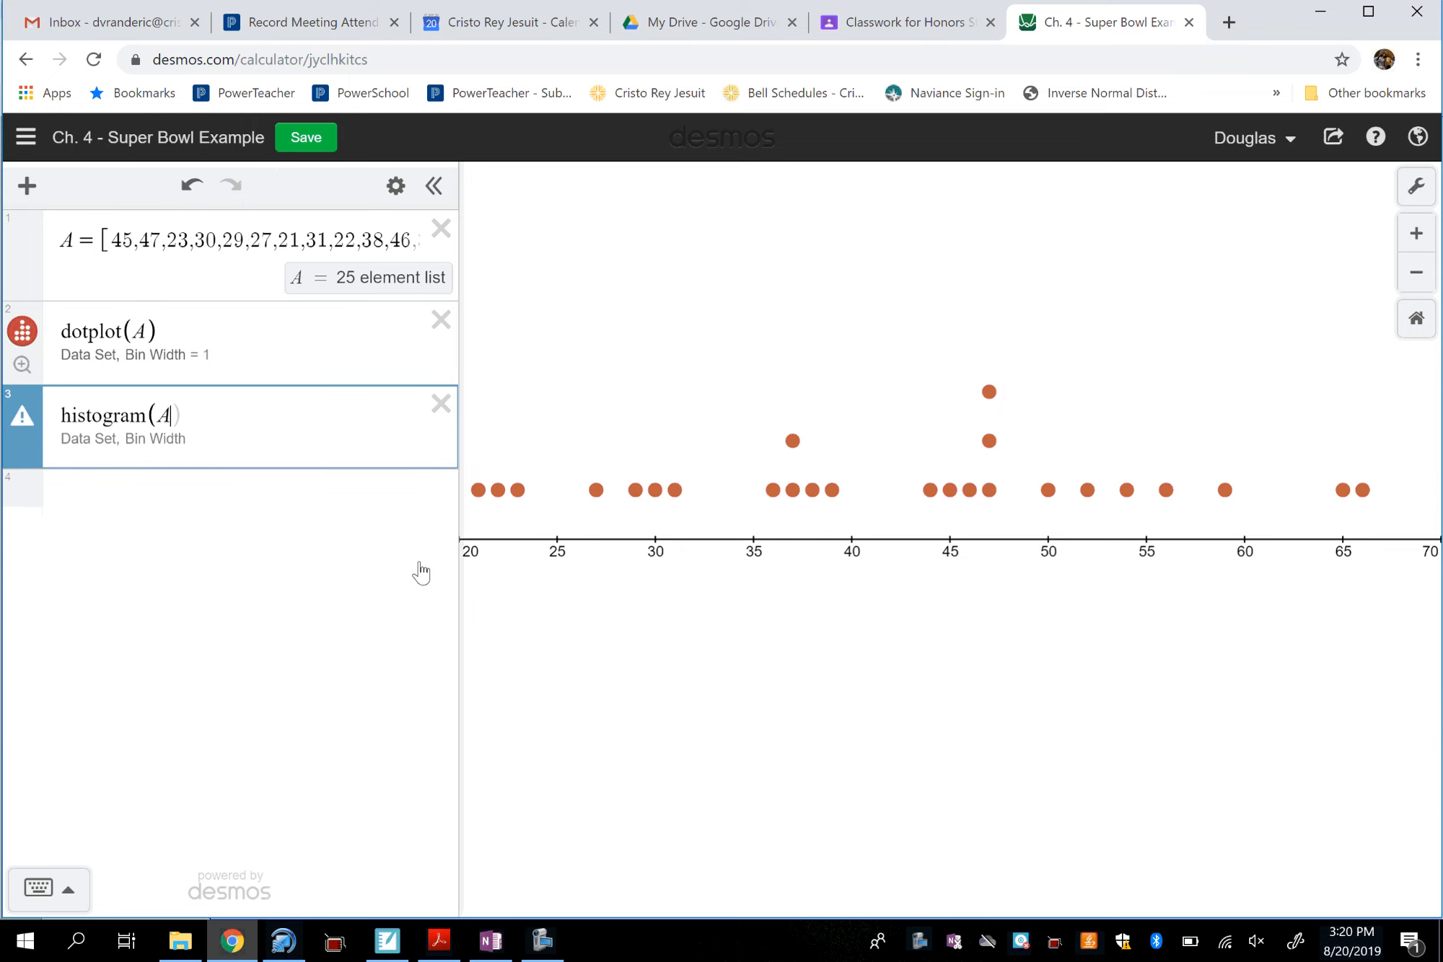
text())
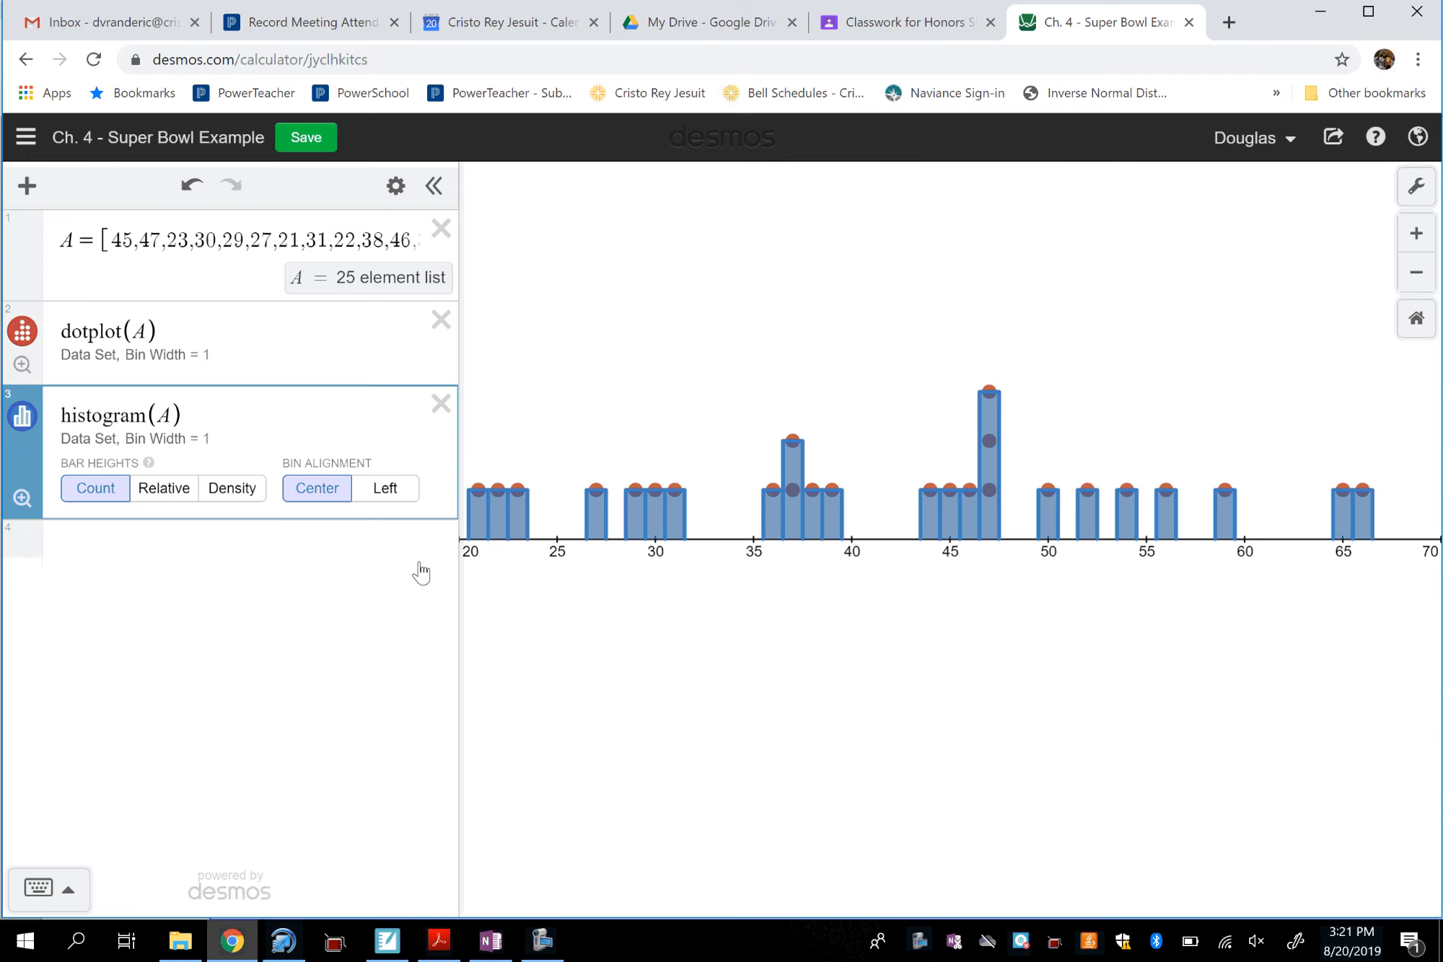
- Add a bin width argument to the histogram, trying 2, 3 and 4 before setting it to 5
text(,)
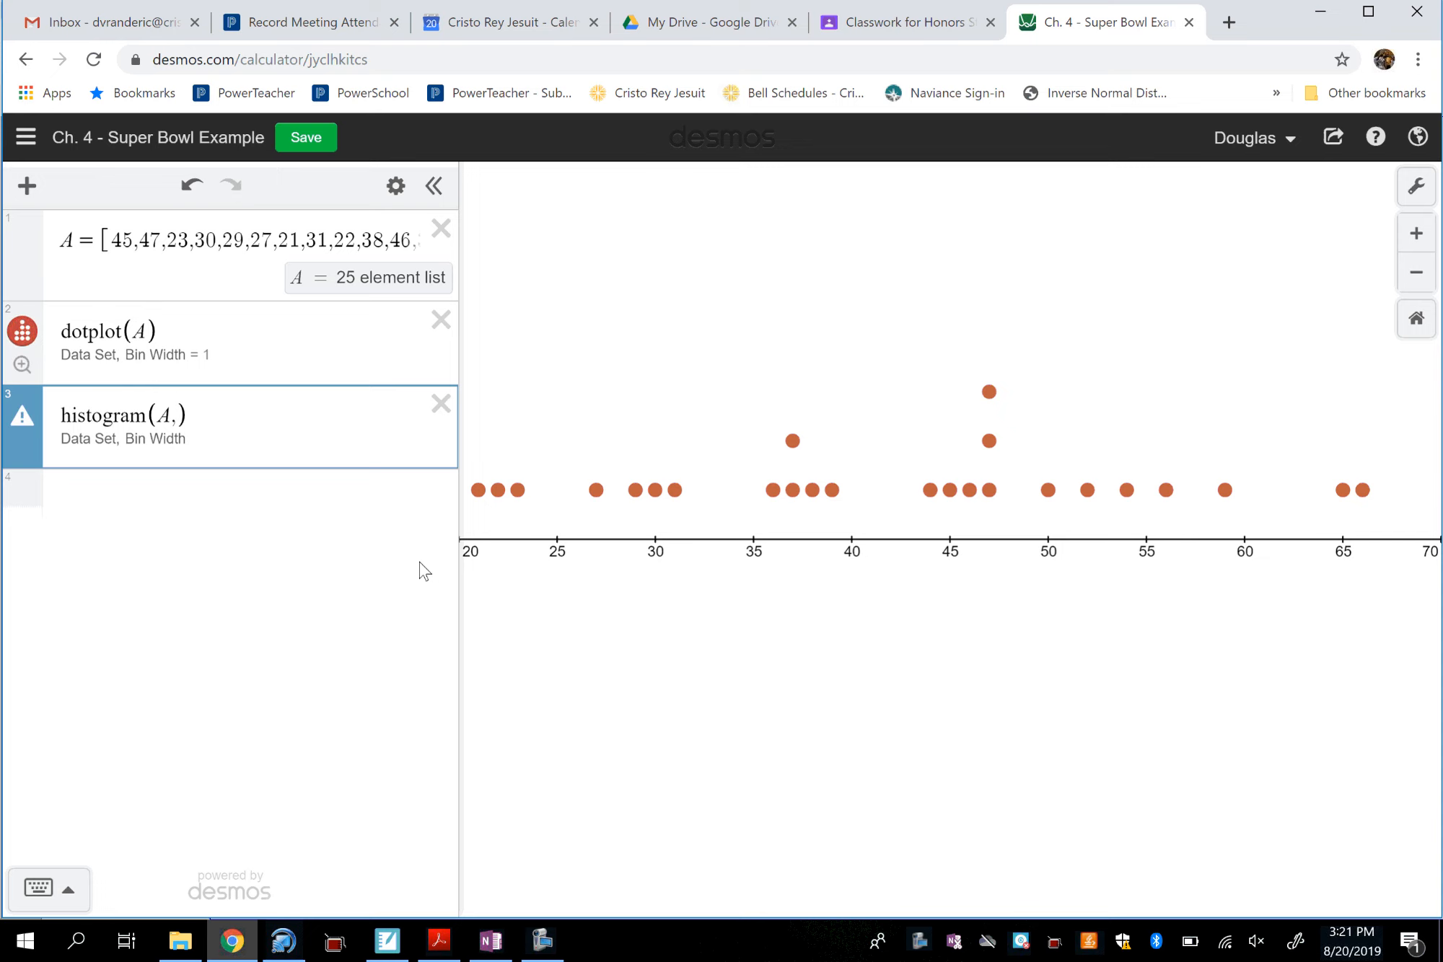
text(2)
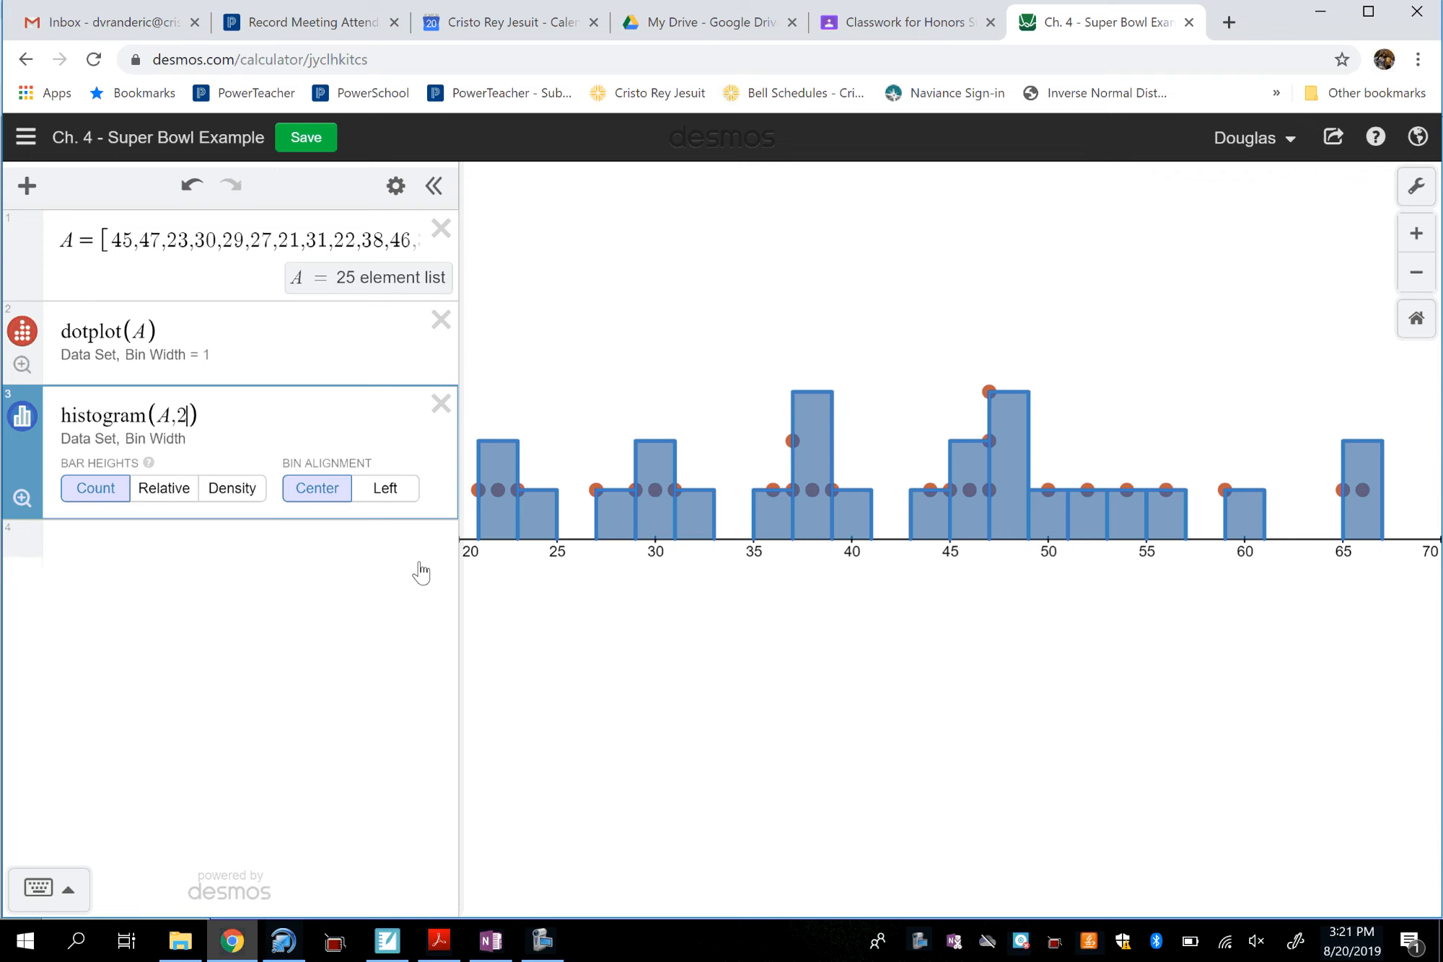
key(BackSpace)
text(3)
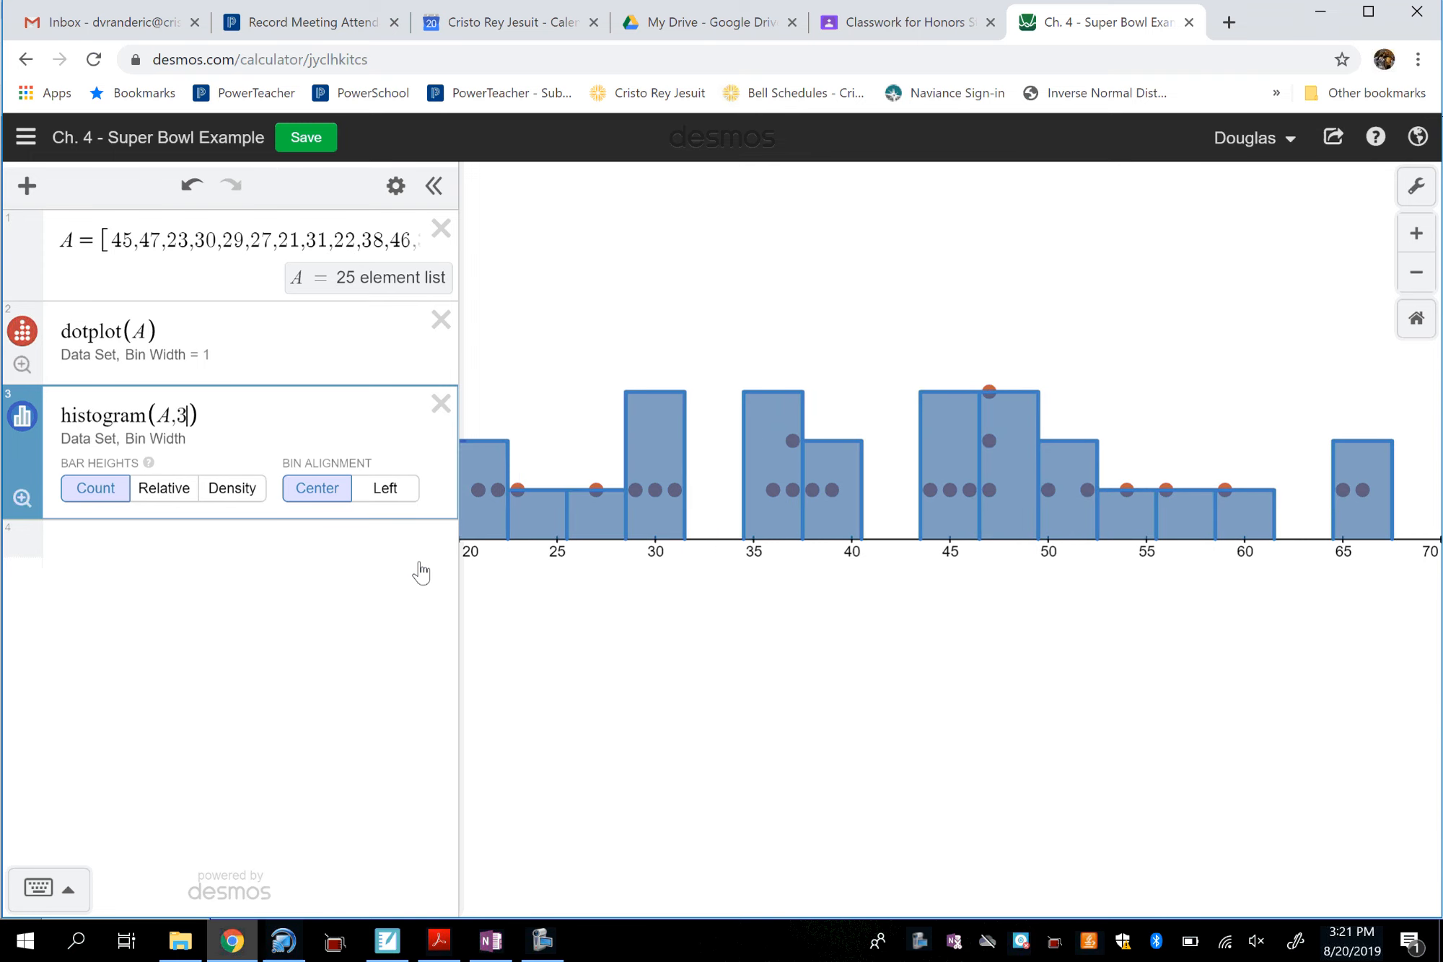
key(BackSpace)
text(4)
key(BackSpace)
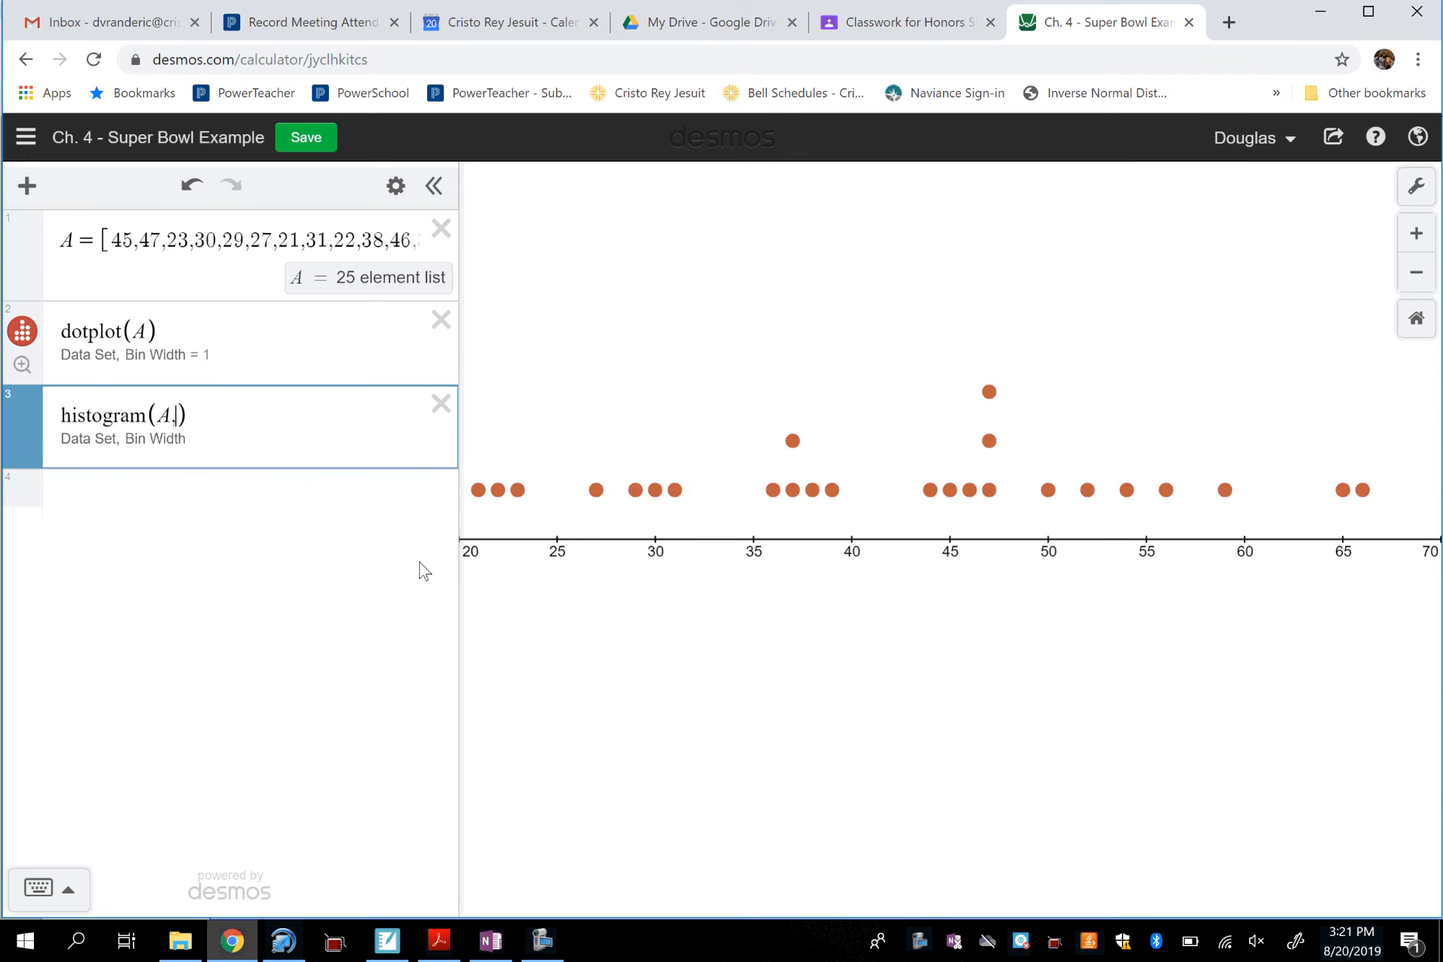
text(5)
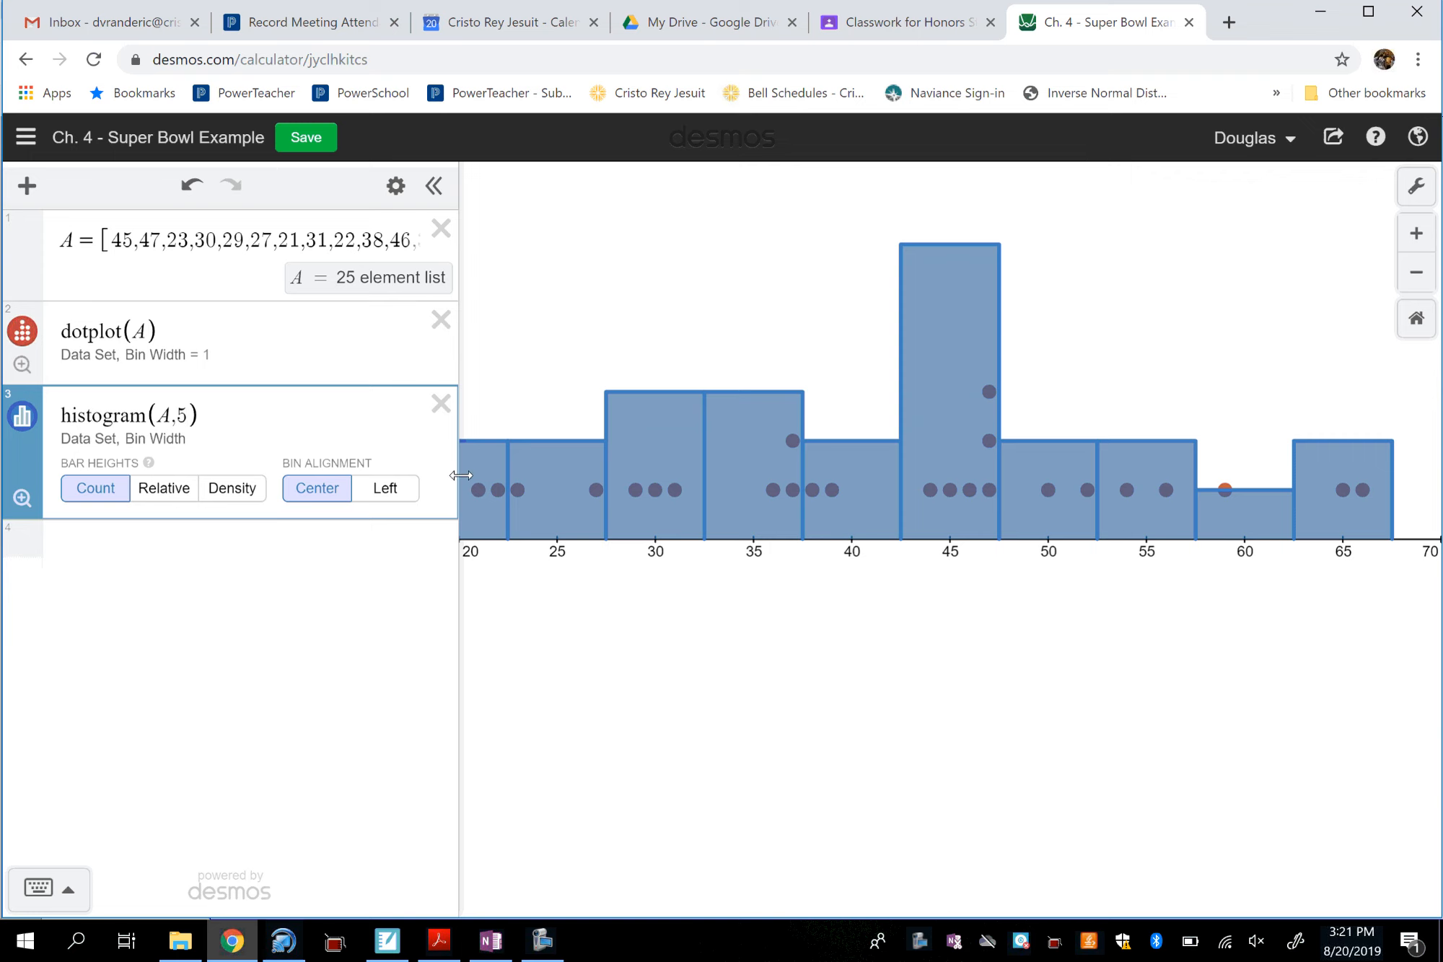
- Delete the dot plot expression and set the lower limit of the x-axis to 15
click(441, 320)
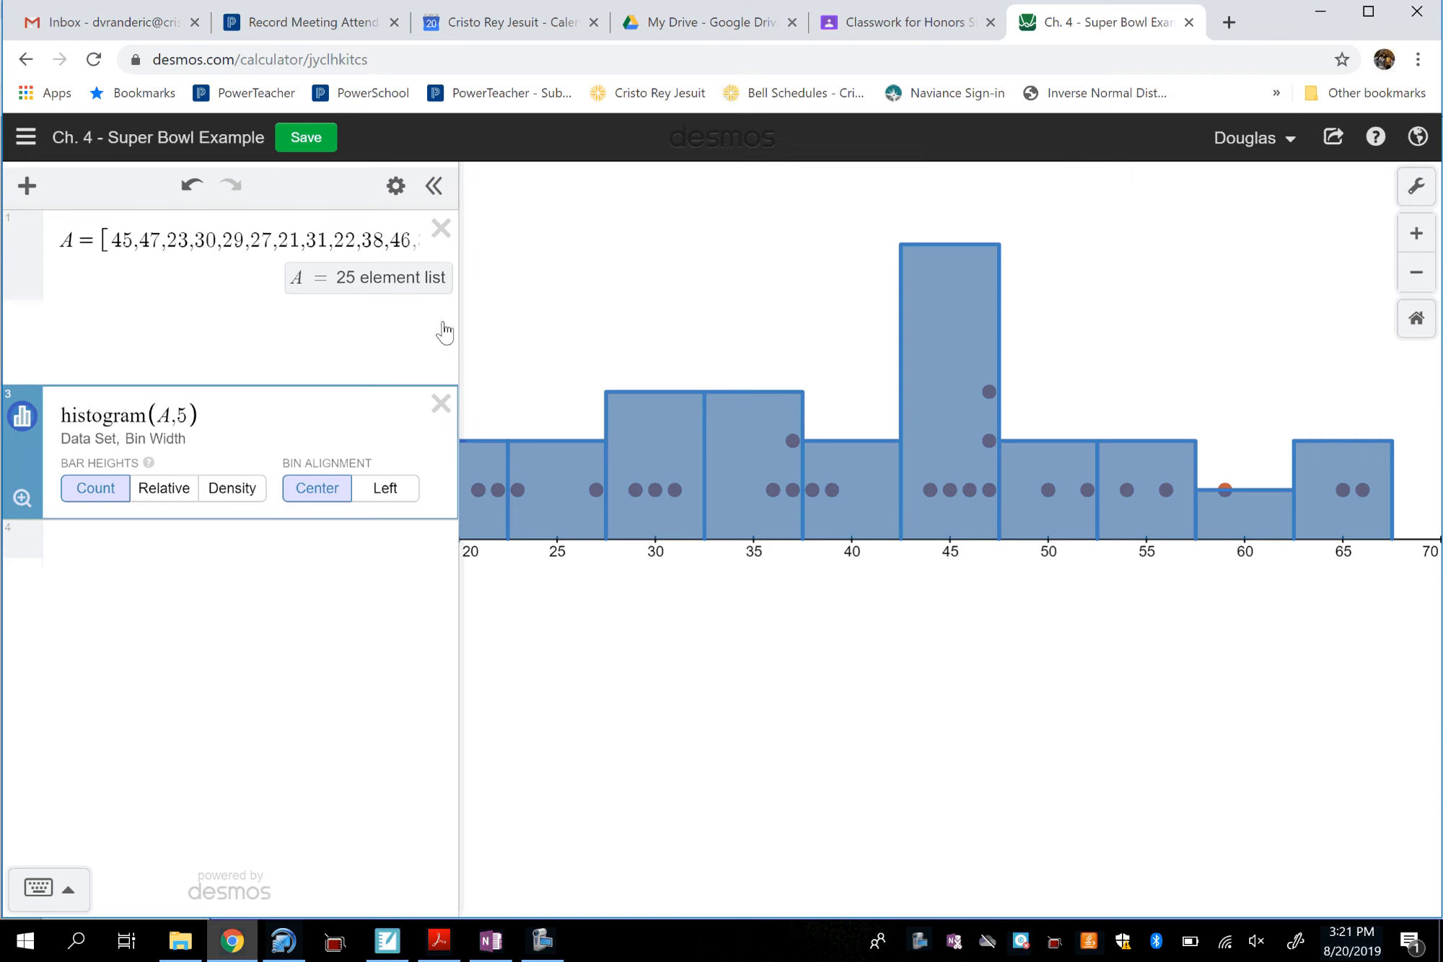
click(725, 624)
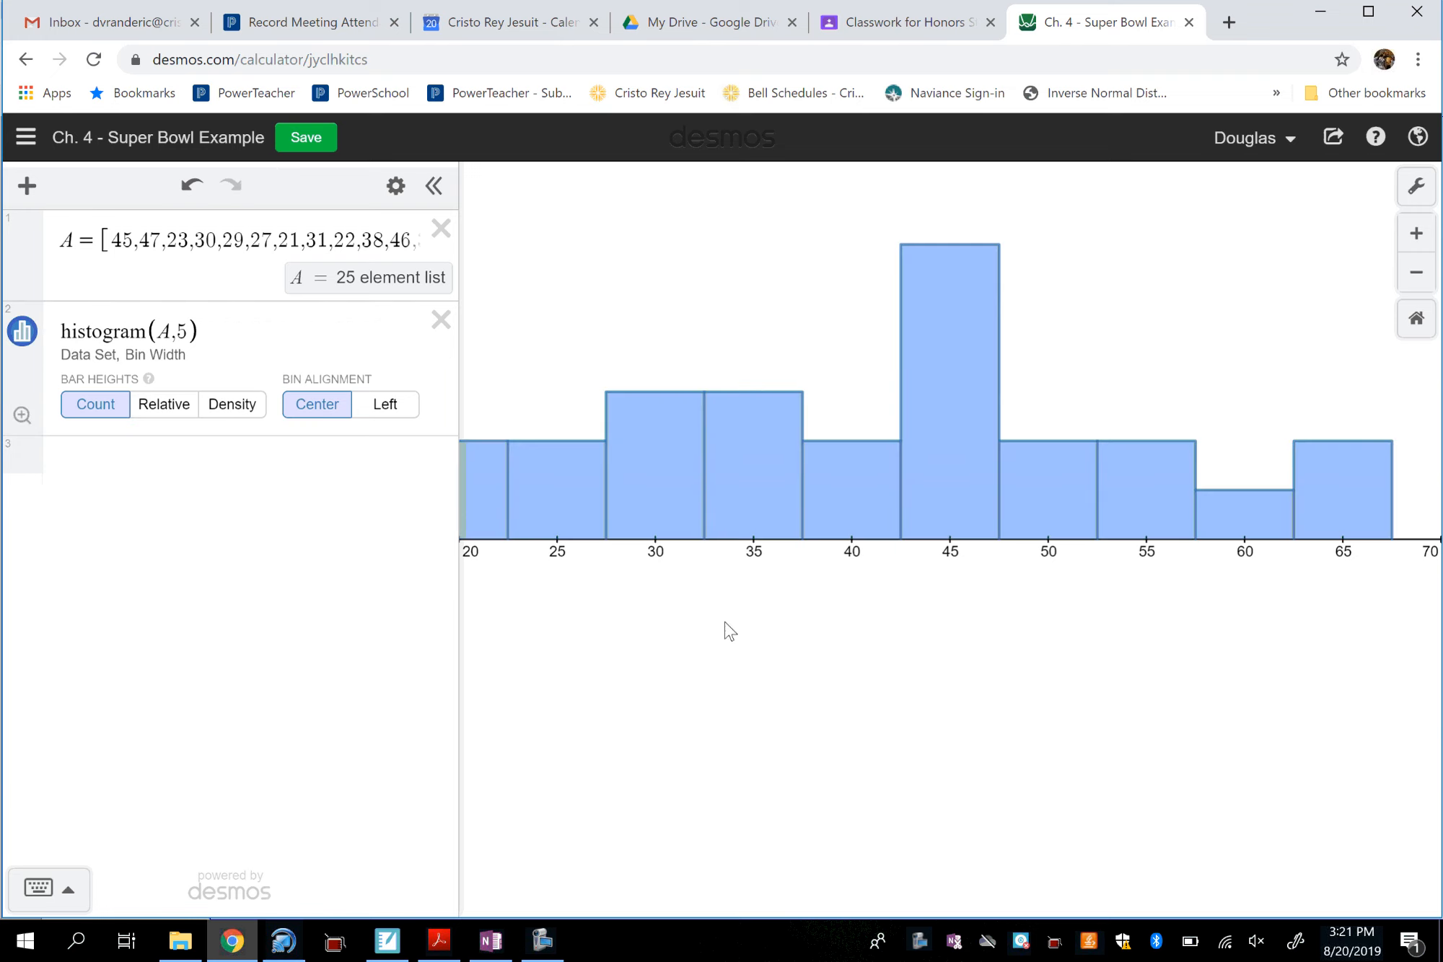
click(1425, 192)
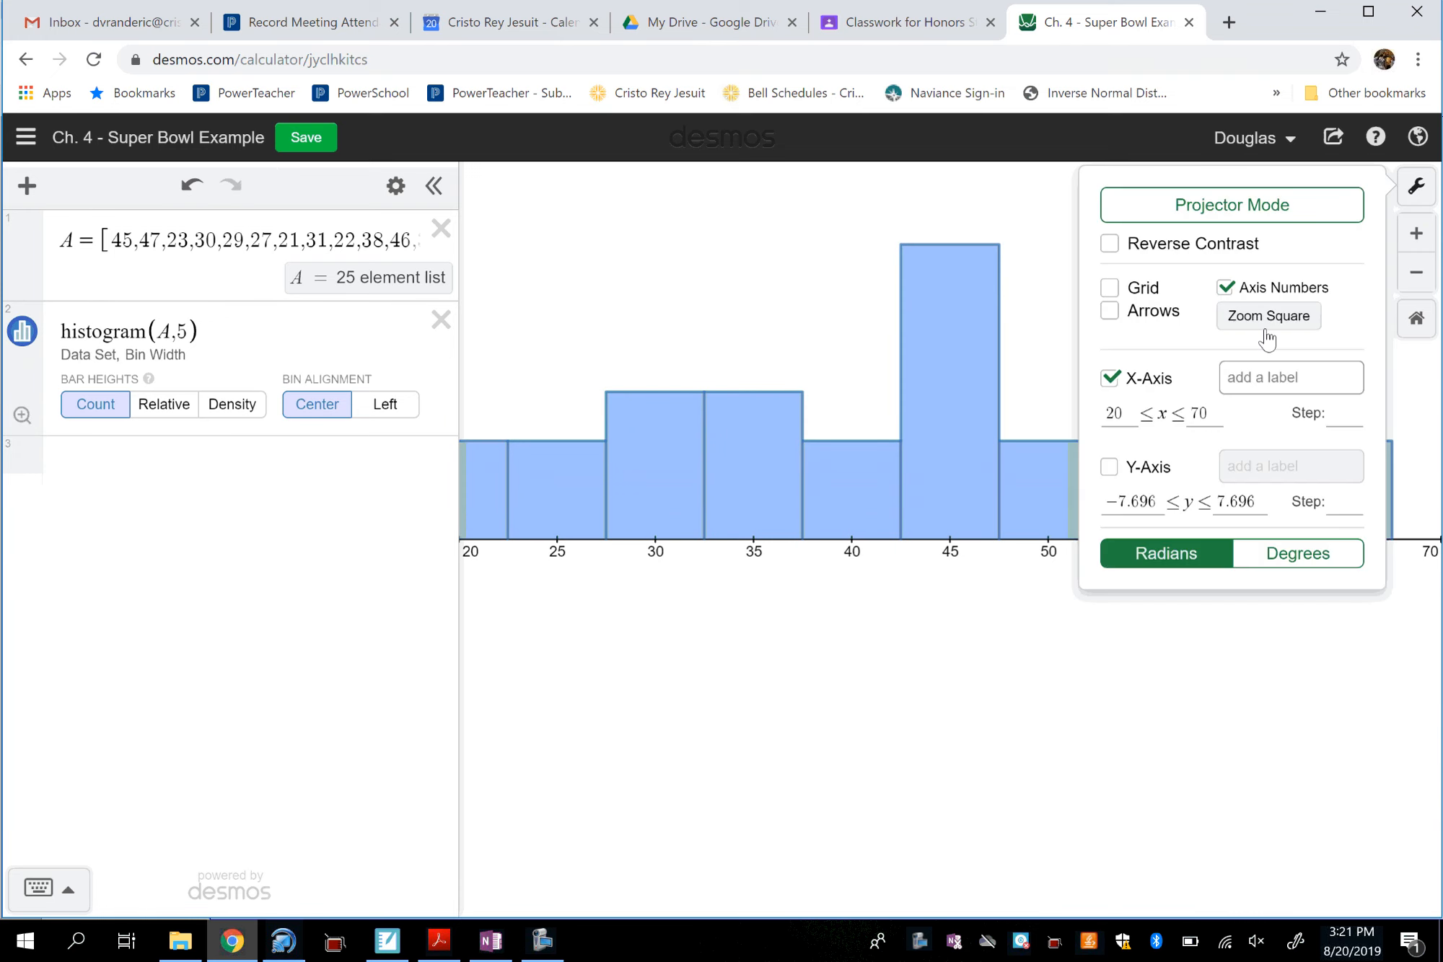
click(1124, 414)
drag(1124, 415, 1090, 426)
text(15)
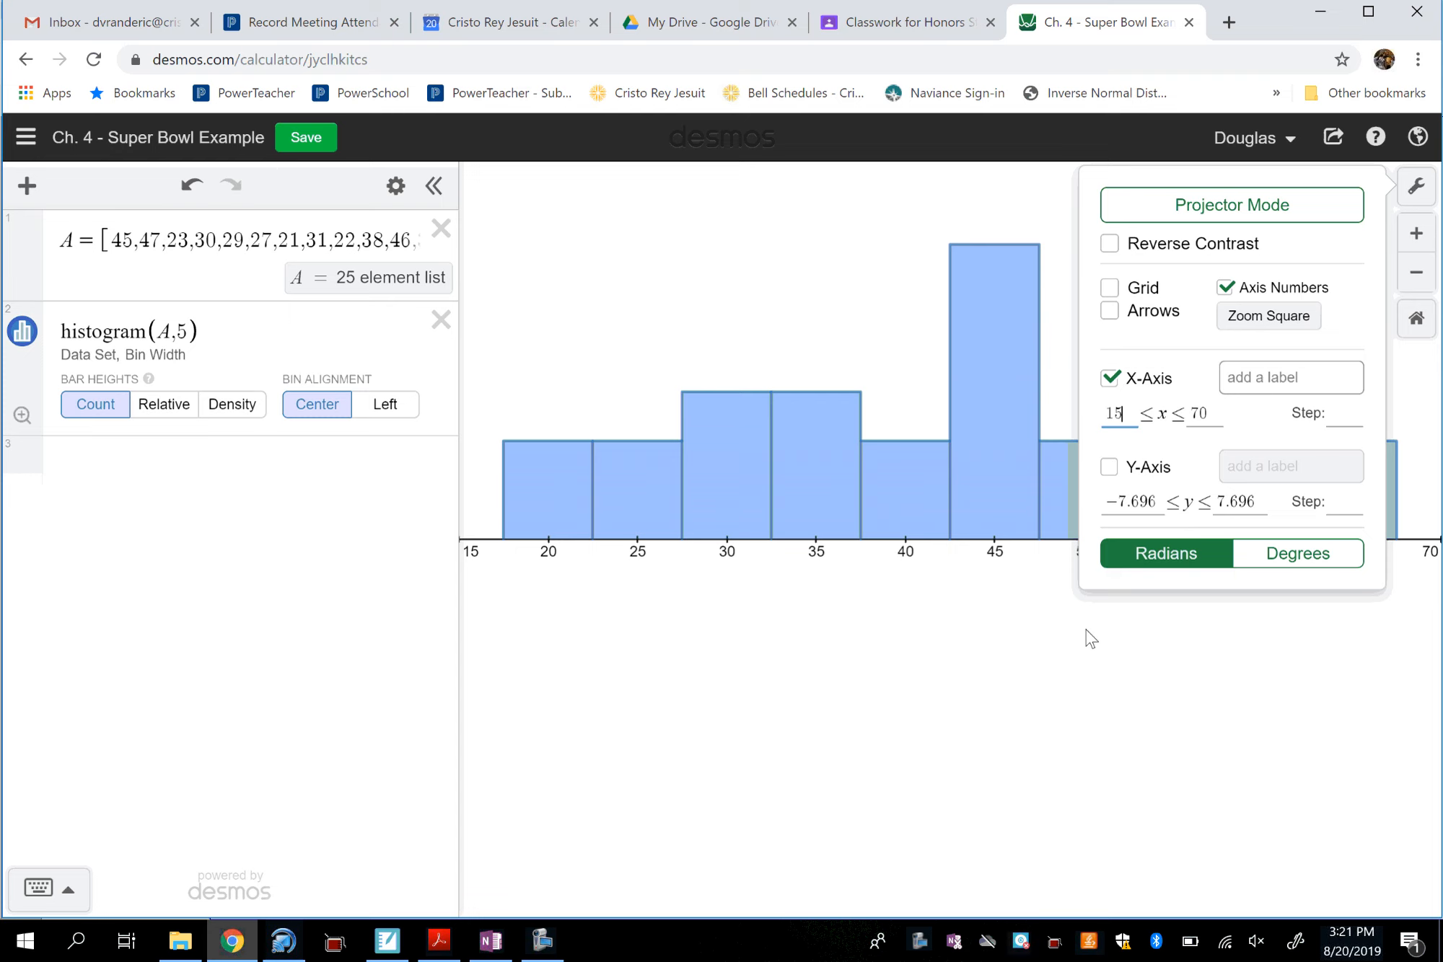
click(920, 703)
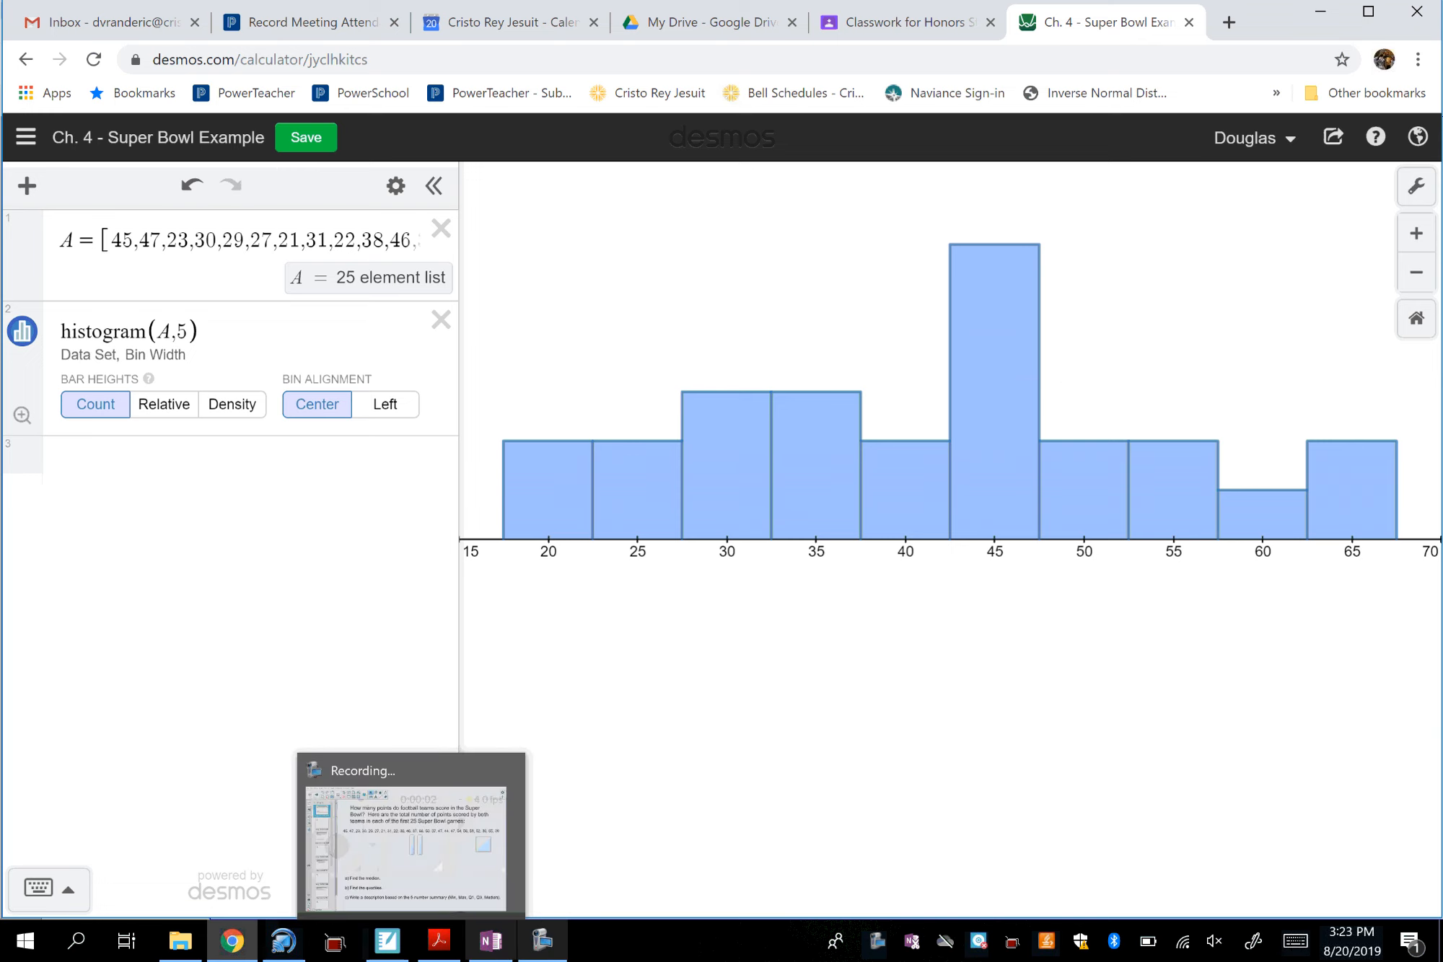
- Switch to SMART Notebook and print the Ch. 4 Examples file with the Send To OneNote 16 printer
click(491, 941)
click(387, 941)
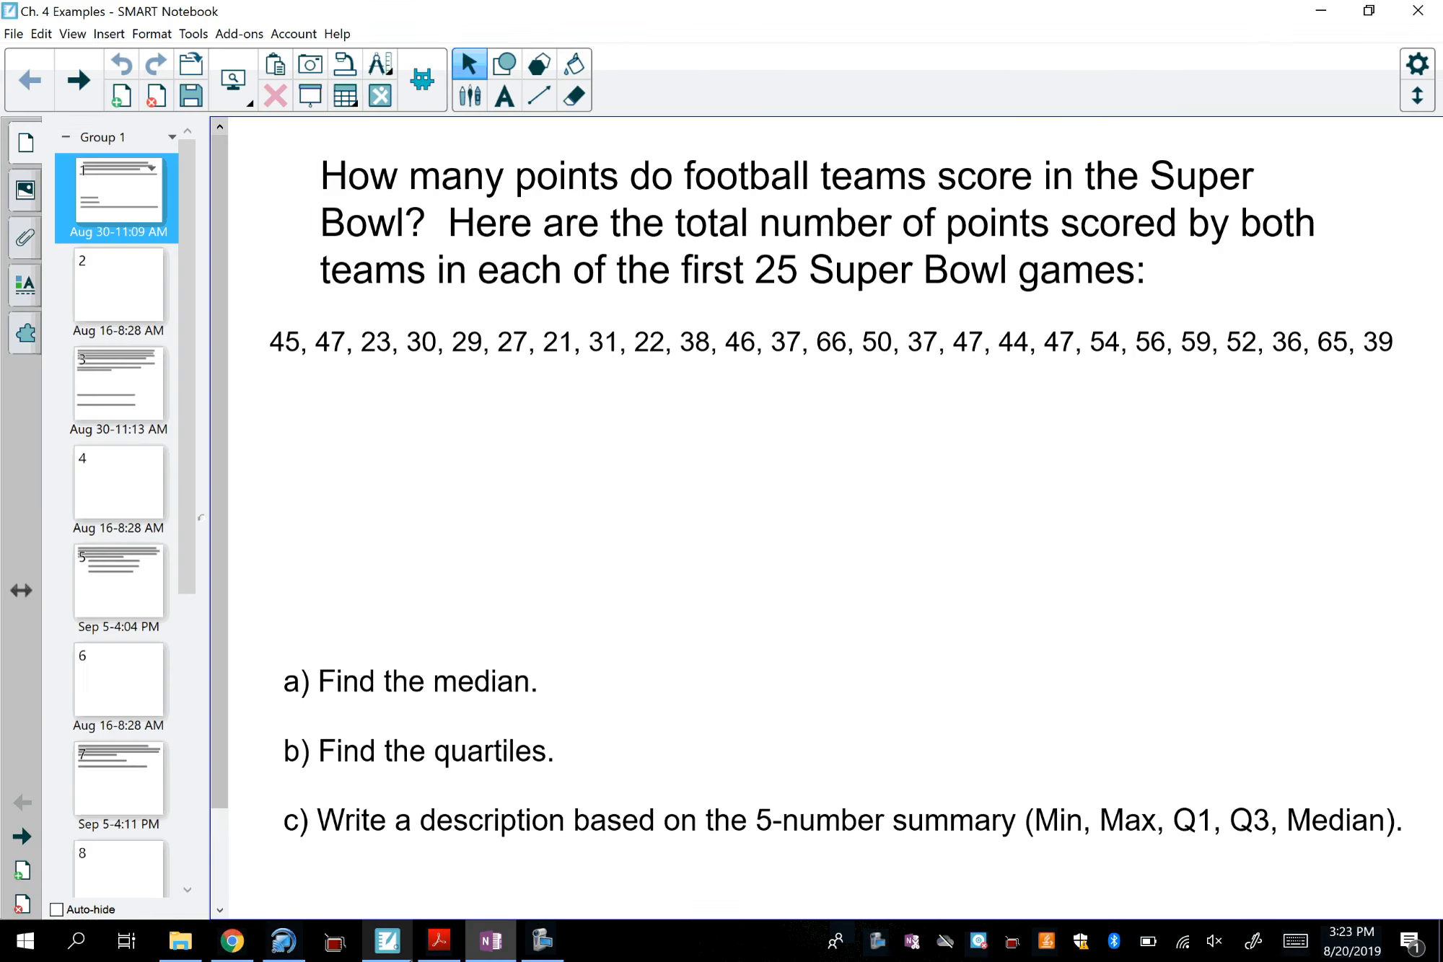
click(14, 35)
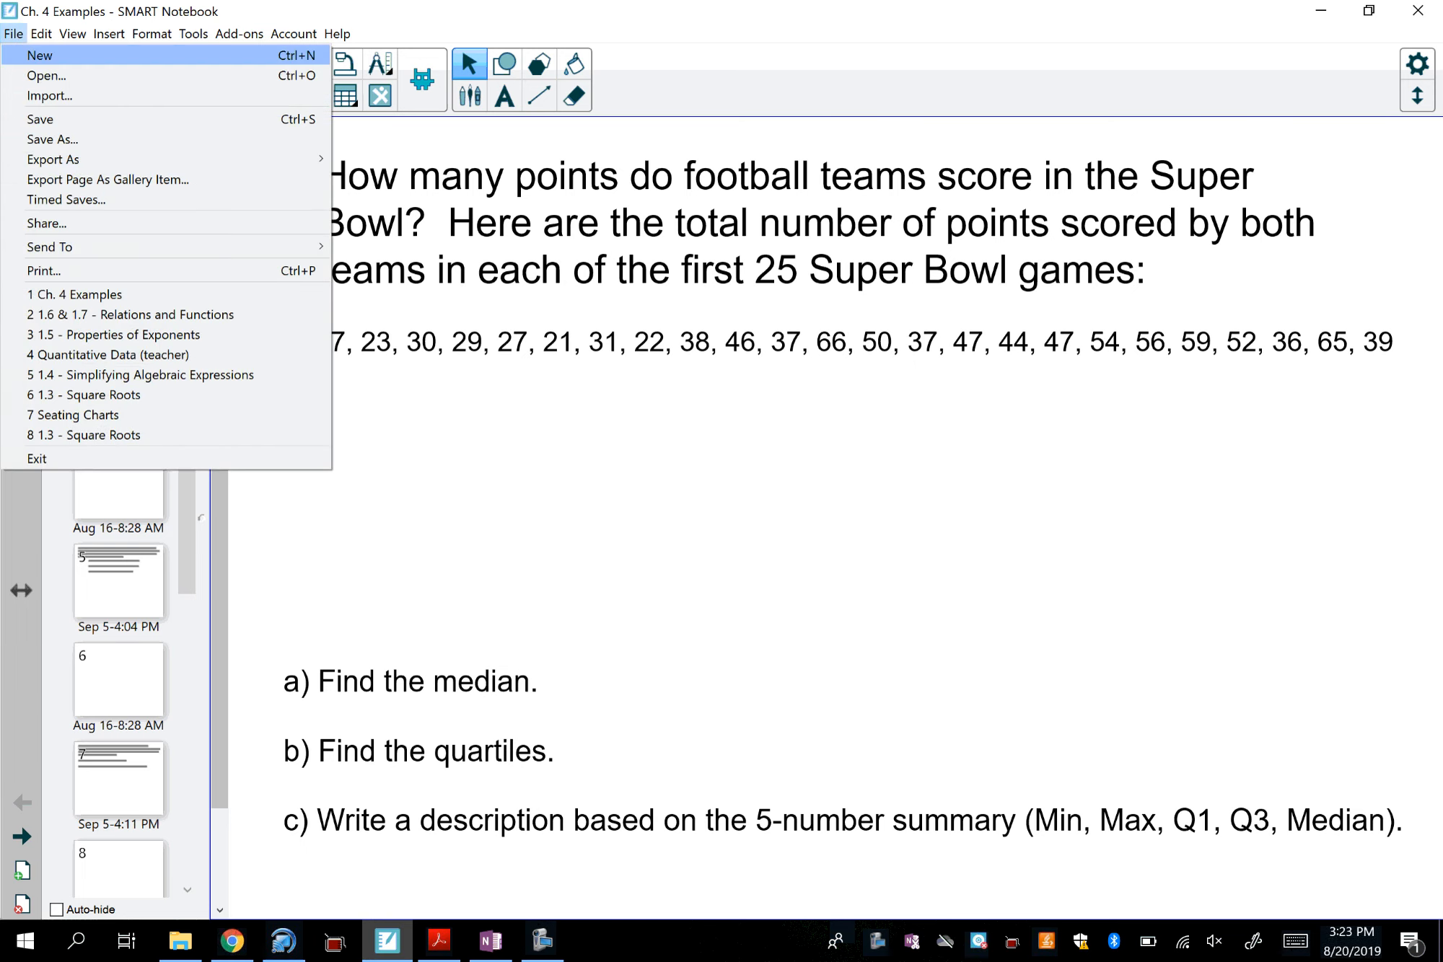
click(84, 269)
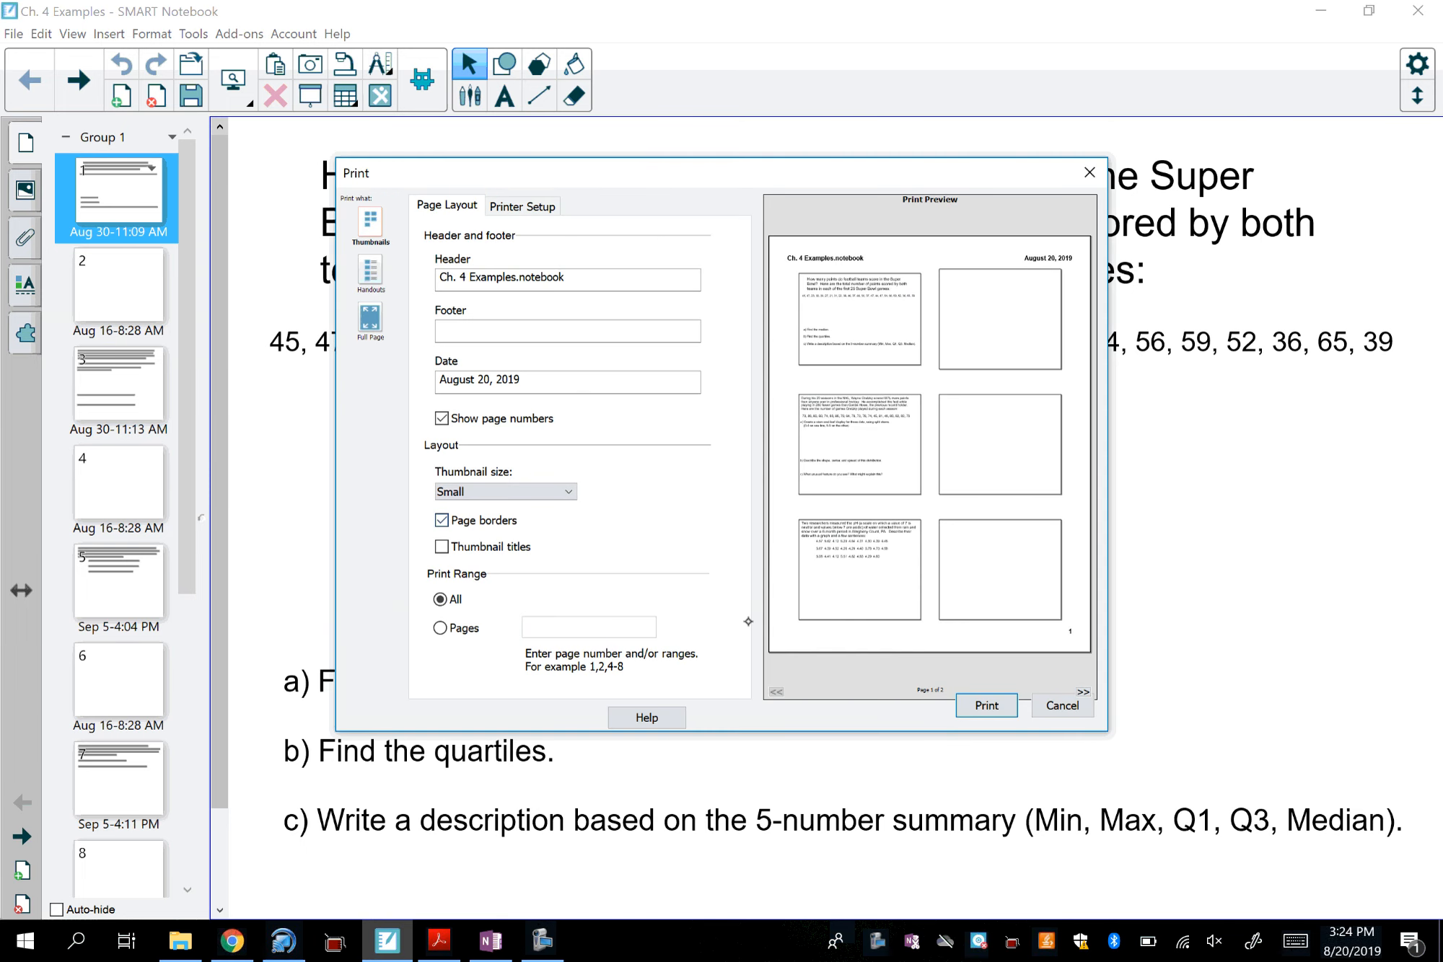
click(537, 208)
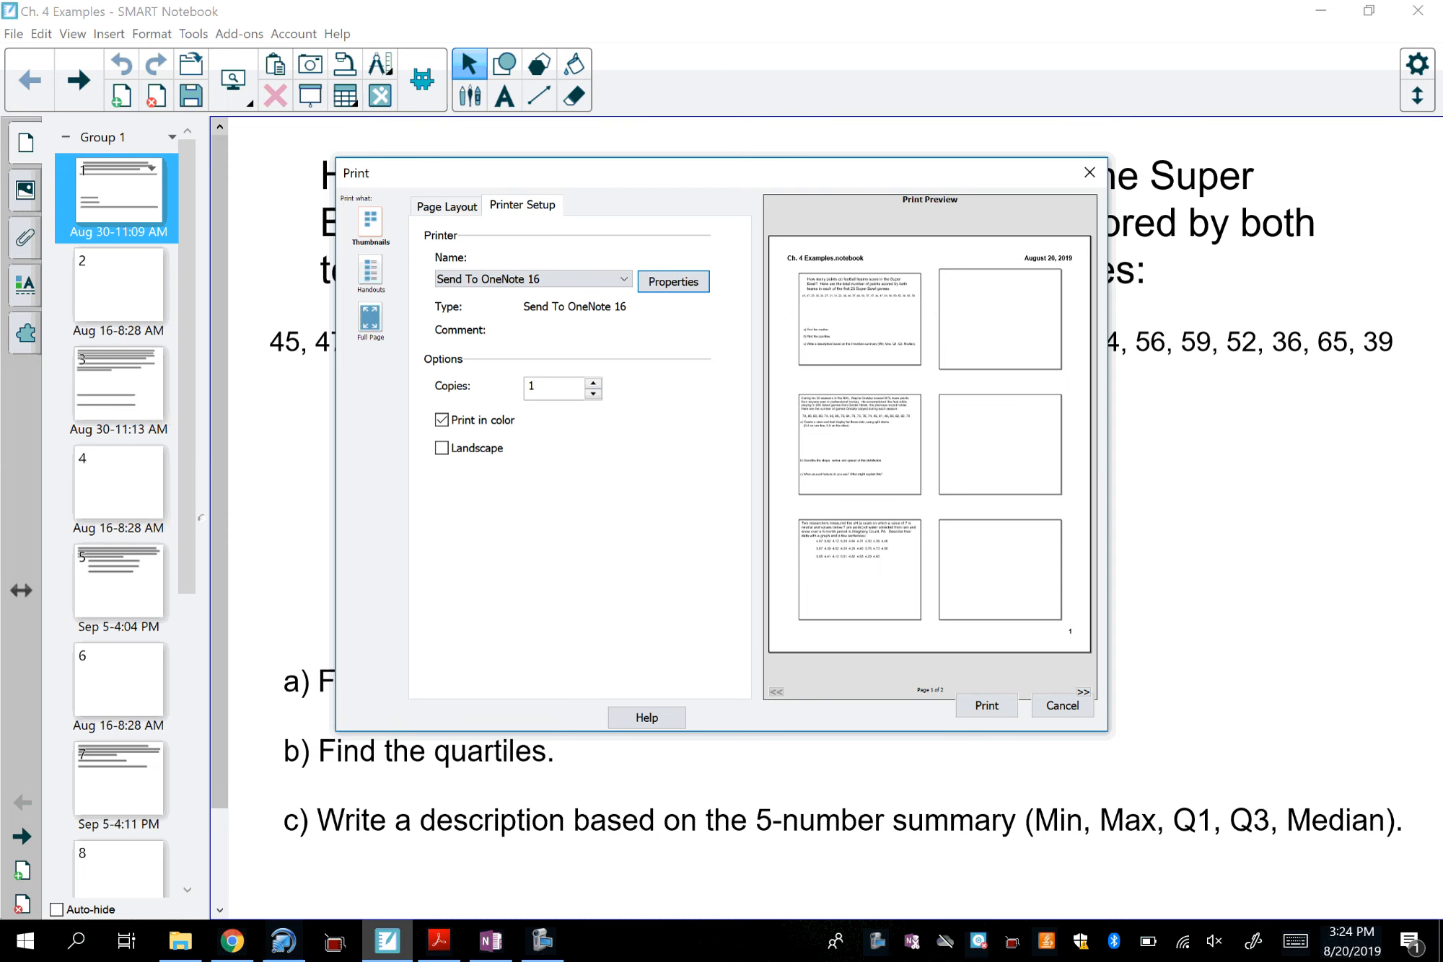
click(985, 706)
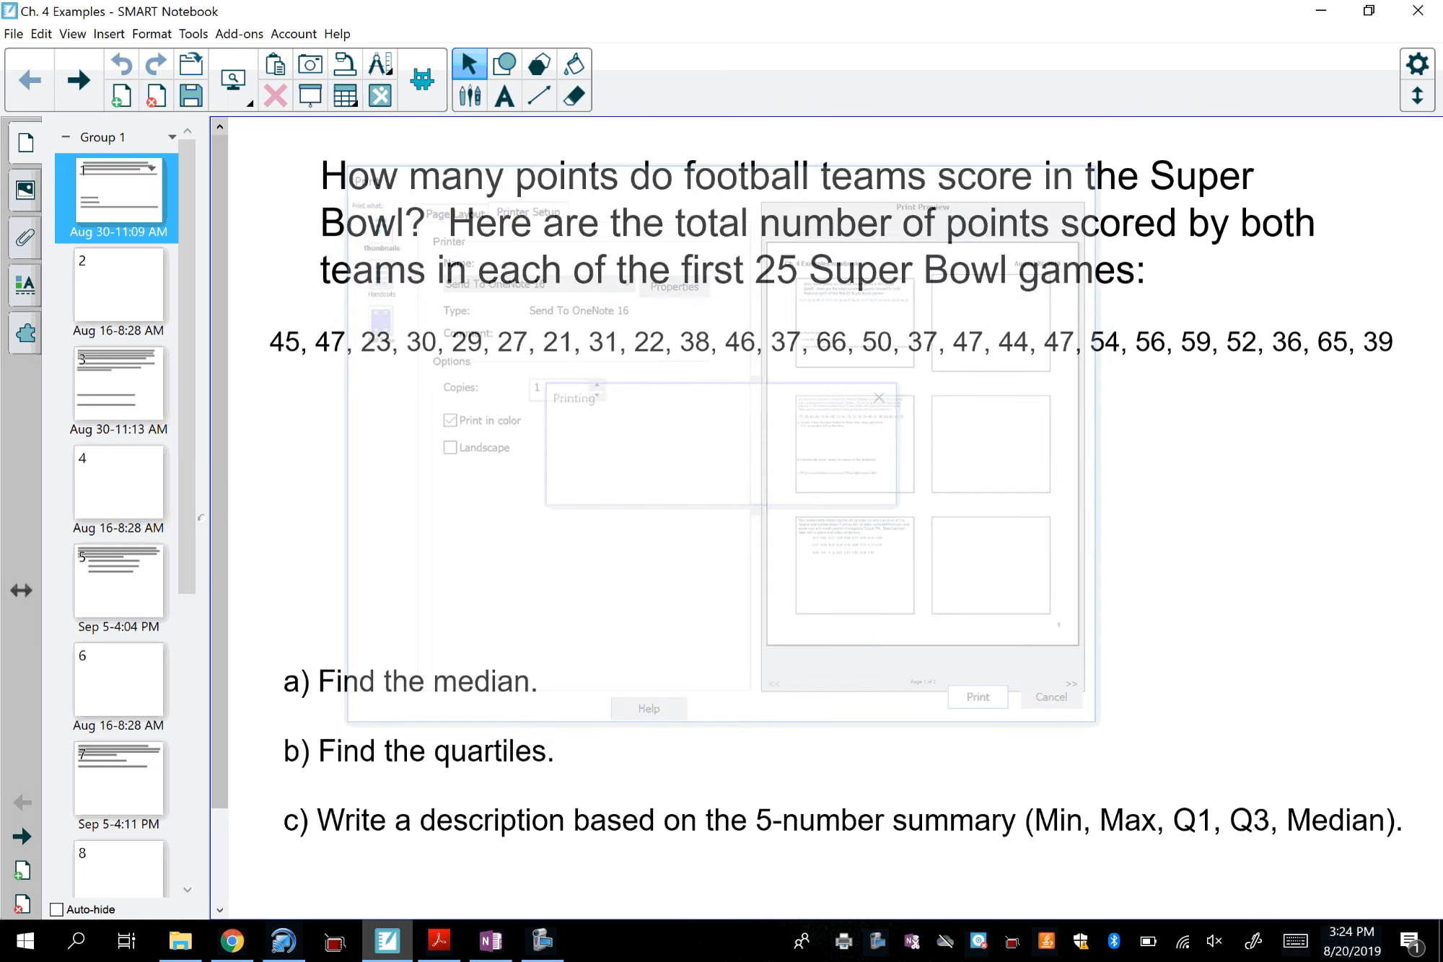
- Switch to OneNote and insert the printout into the Statistics - Unit 1 section
click(491, 941)
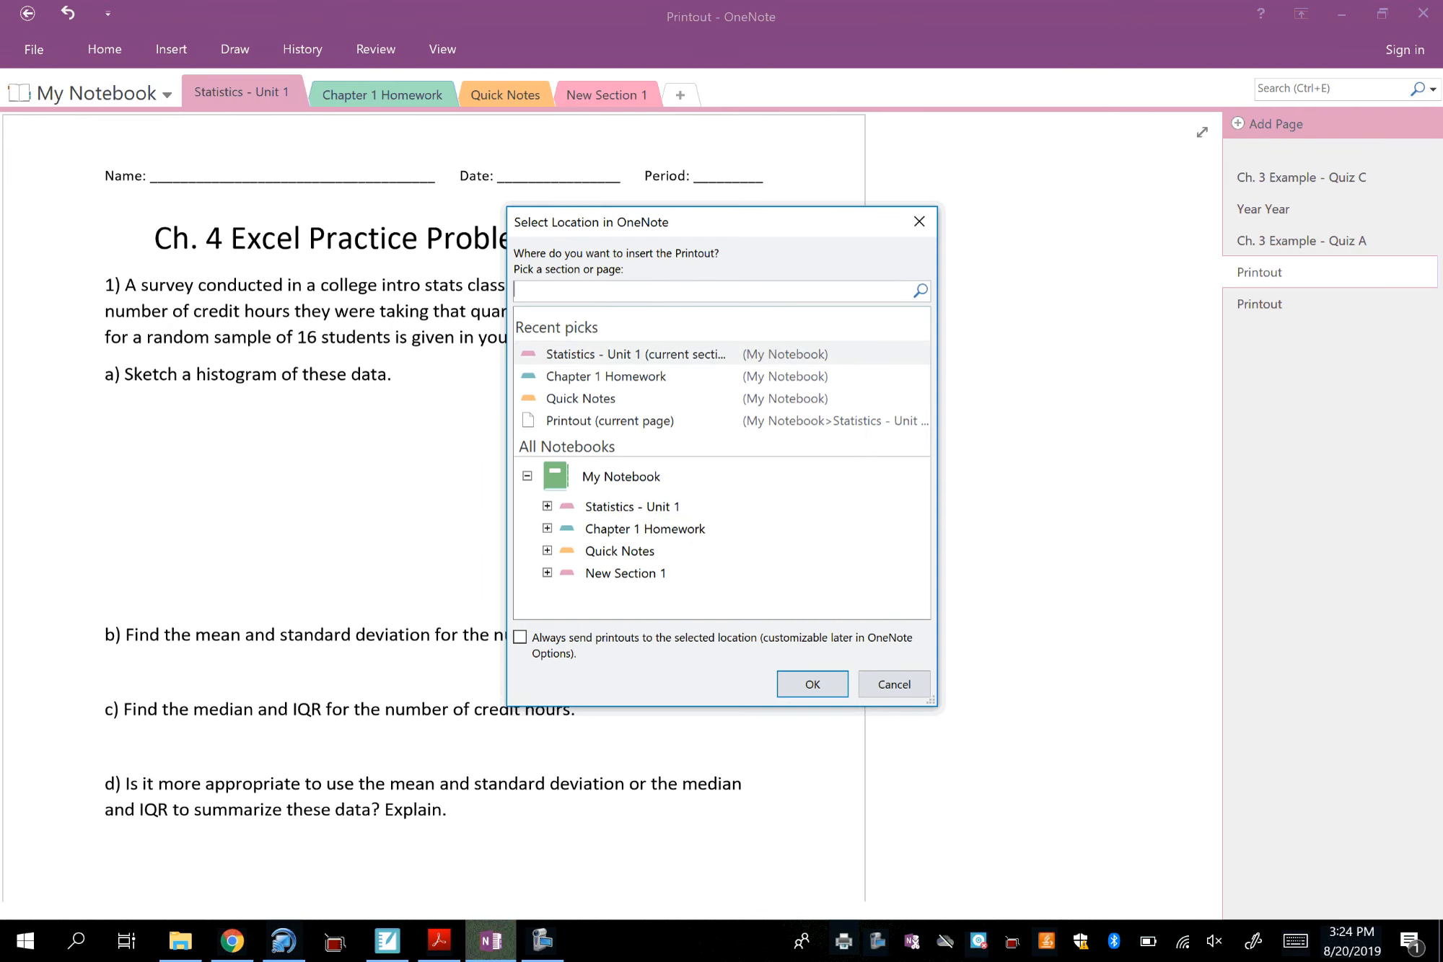
click(644, 508)
click(812, 687)
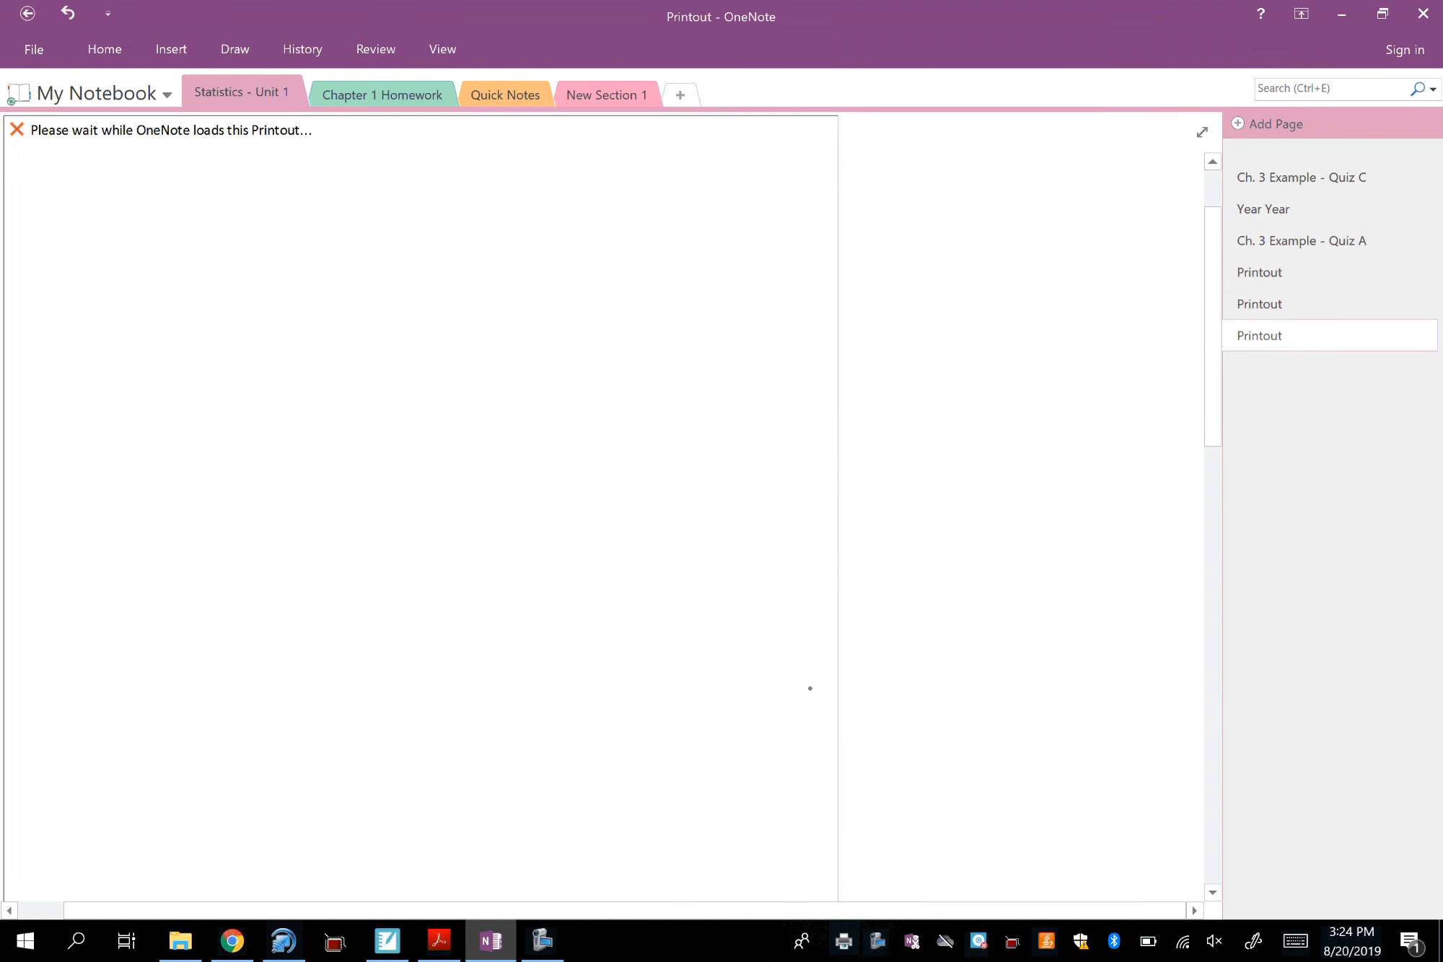
- Handwrite "roughly symmetric and unimodal" beneath the data values of the Super Bowl problem
scroll(619, 303, up, 5)
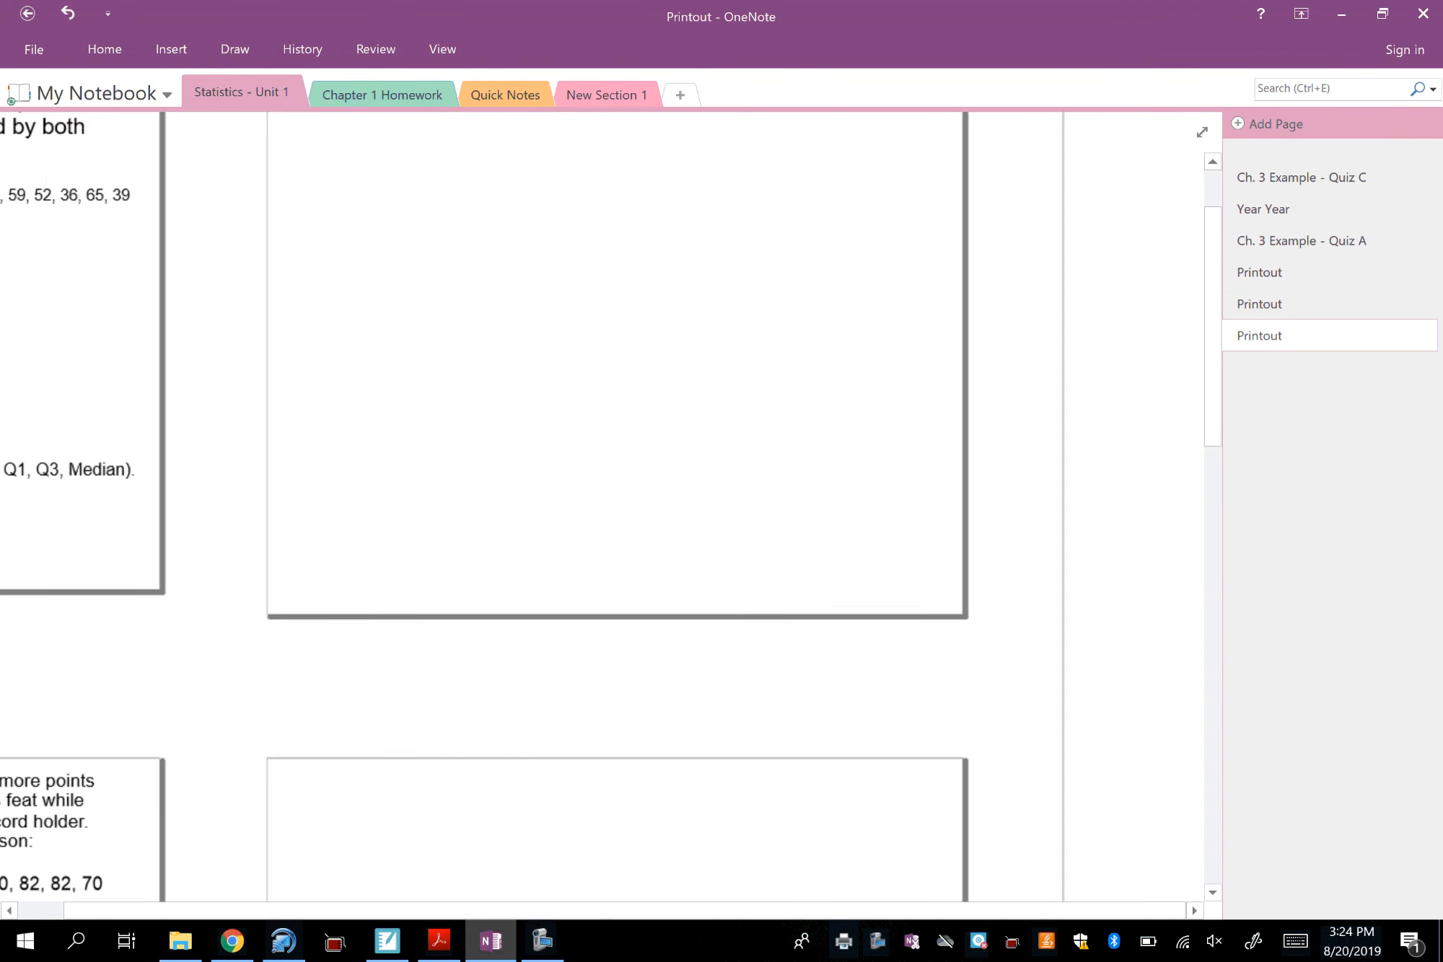
scroll(619, 303, left, 5)
scroll(619, 303, left, 6)
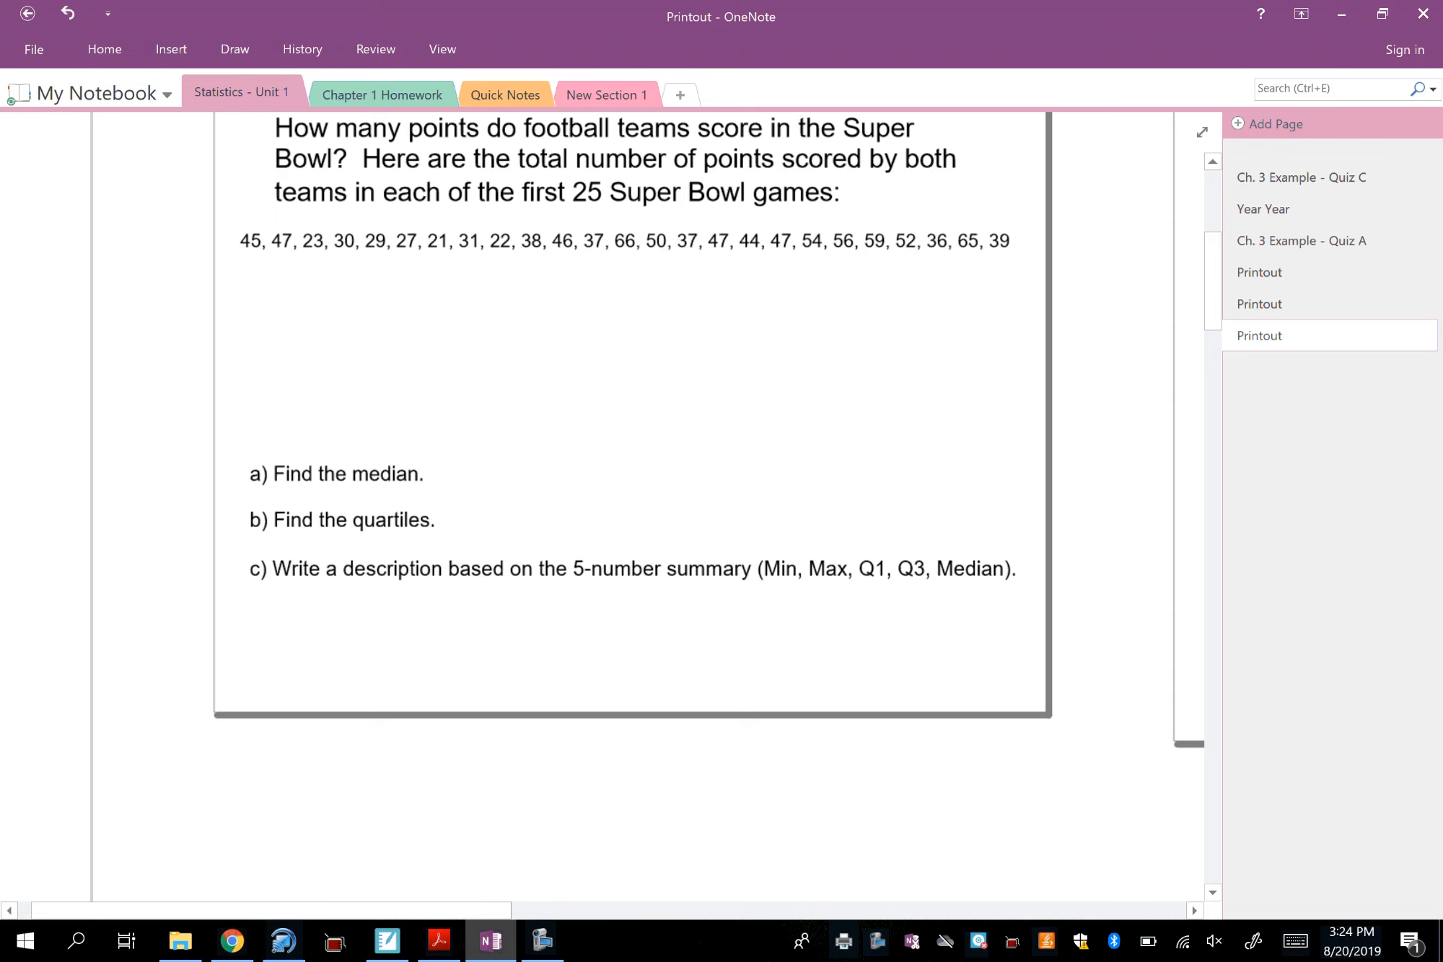
mouse_move(250, 285)
mouse_down()
mouse_move(315, 307)
mouse_move(337, 293)
mouse_move(318, 326)
mouse_up()
drag(336, 280, 355, 311)
mouse_move(366, 278)
mouse_down()
mouse_move(384, 328)
mouse_move(418, 309)
mouse_move(437, 328)
mouse_move(556, 304)
mouse_up()
drag(548, 290, 569, 287)
drag(565, 306, 586, 291)
drag(590, 295, 590, 307)
mouse_move(608, 293)
mouse_down()
mouse_move(603, 306)
mouse_move(662, 302)
mouse_up()
drag(682, 291, 751, 300)
mouse_move(755, 288)
mouse_down()
mouse_move(824, 303)
mouse_move(863, 276)
mouse_up()
click(792, 279)
drag(876, 291, 890, 303)
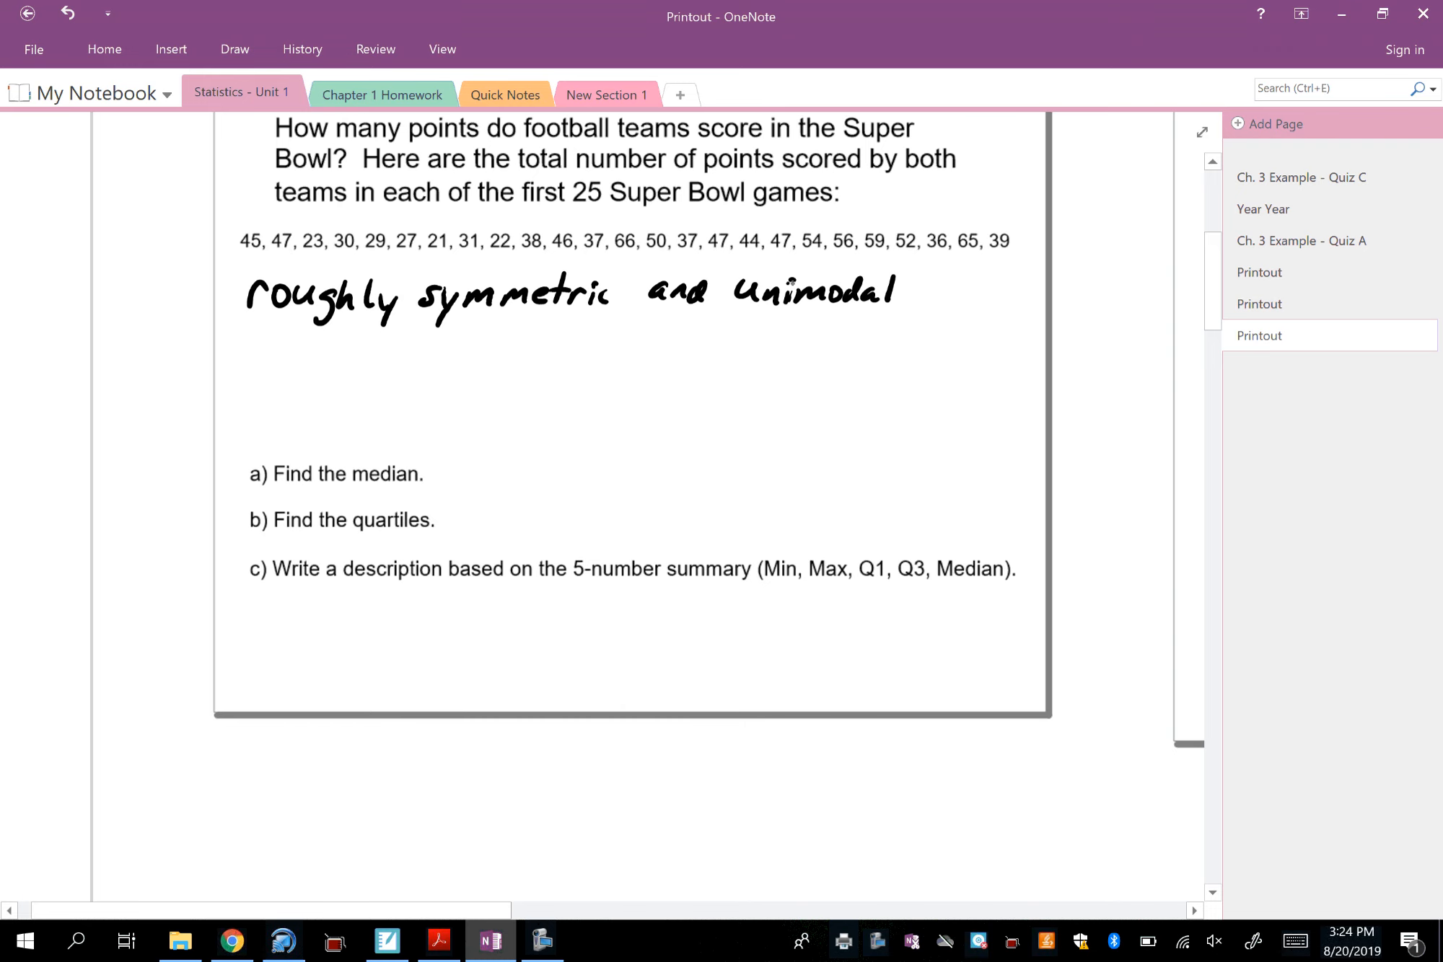
- Show the page in full-page view and handwrite "Shape" with an arrow in front of the symmetry note
click(1202, 132)
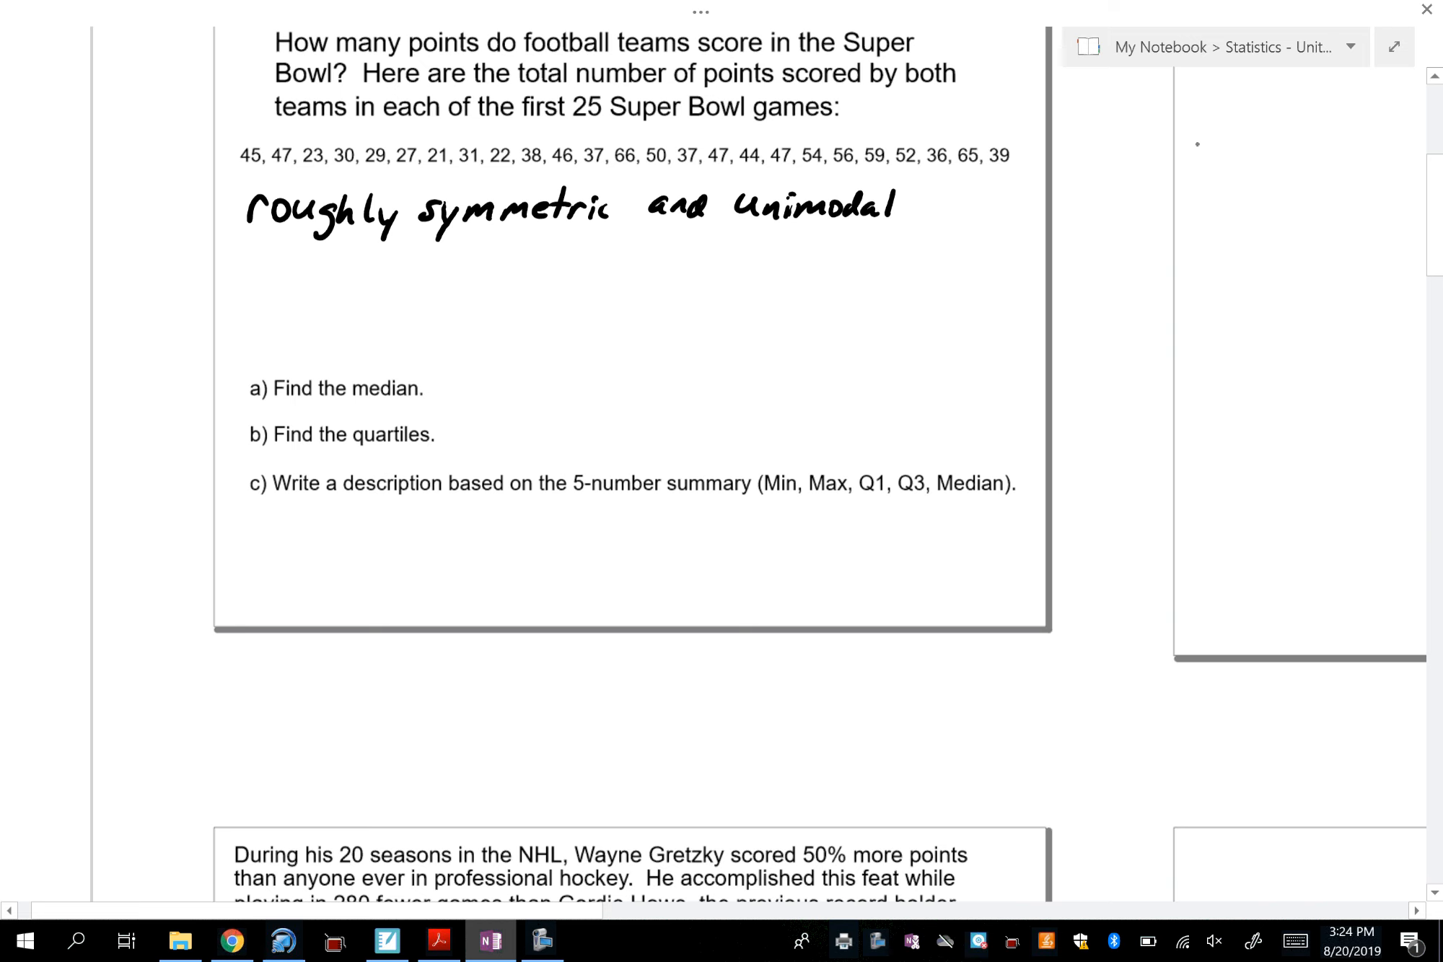
scroll(632, 461, up, 1)
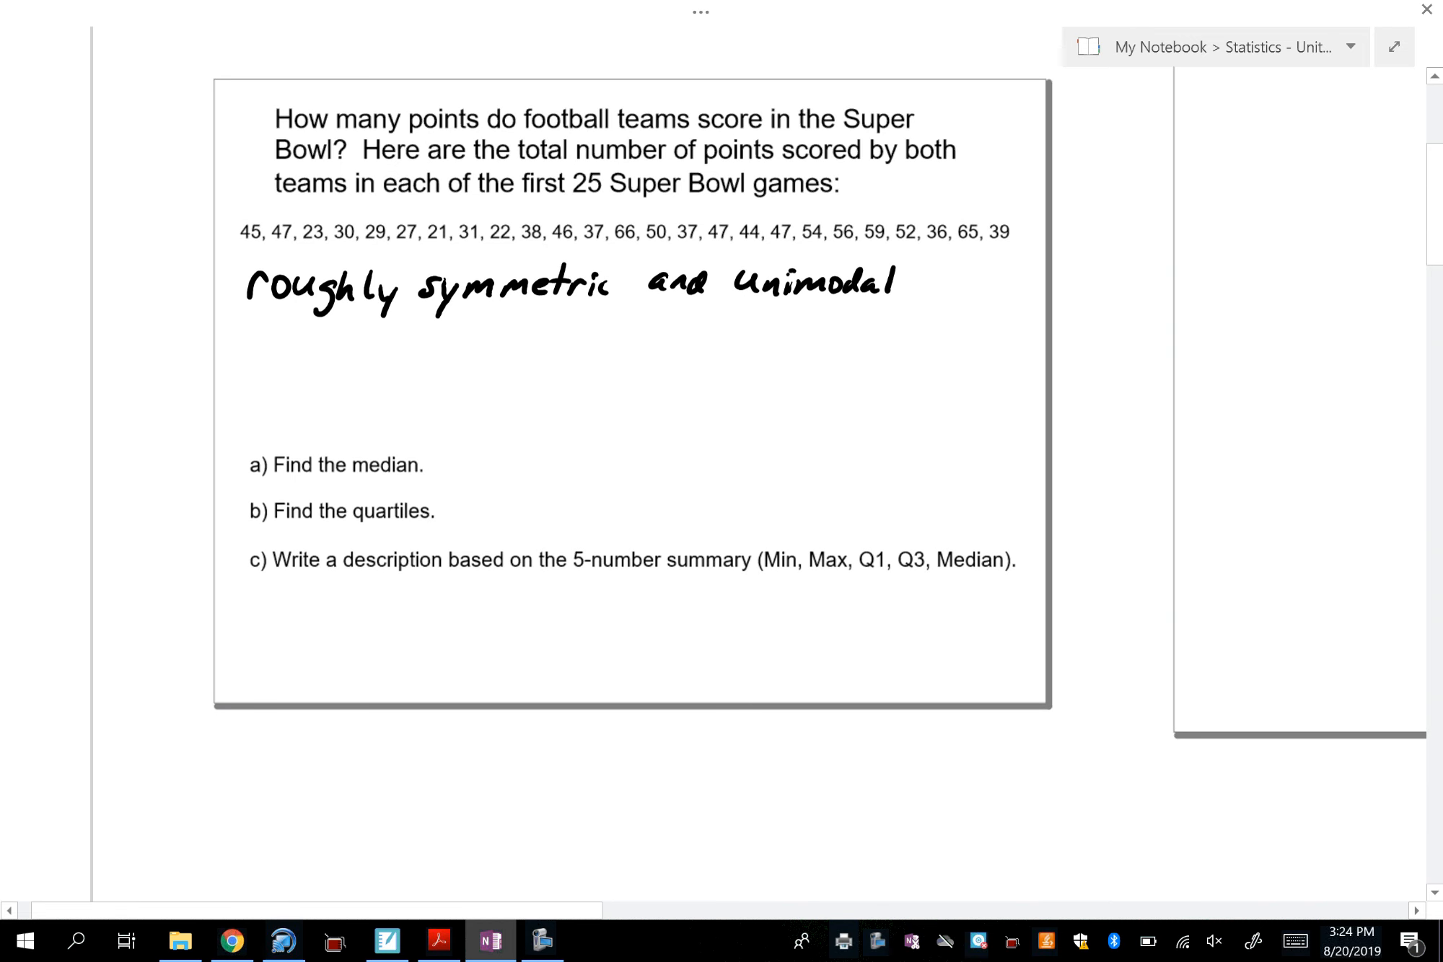
mouse_move(78, 259)
mouse_down()
mouse_move(44, 306)
mouse_move(103, 309)
mouse_up()
drag(124, 287, 126, 326)
mouse_move(137, 292)
mouse_down()
mouse_move(178, 303)
mouse_move(226, 288)
mouse_move(214, 302)
mouse_up()
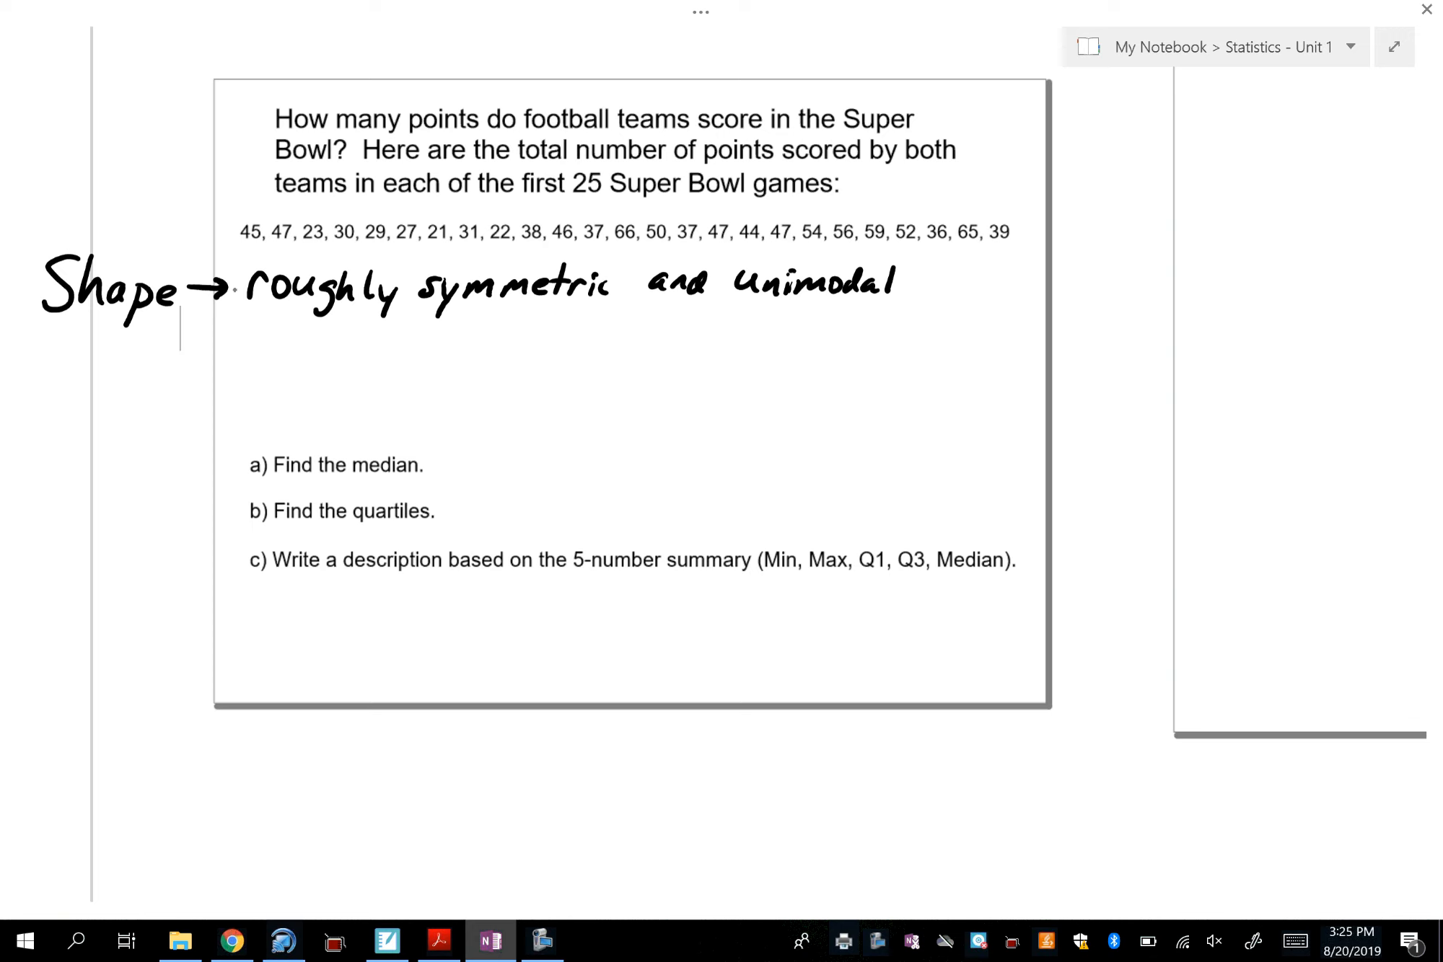
- Check the Desmos histogram in Chrome, return to OneNote, and handwrite "Center → around 45 points" below the Shape line
click(231, 940)
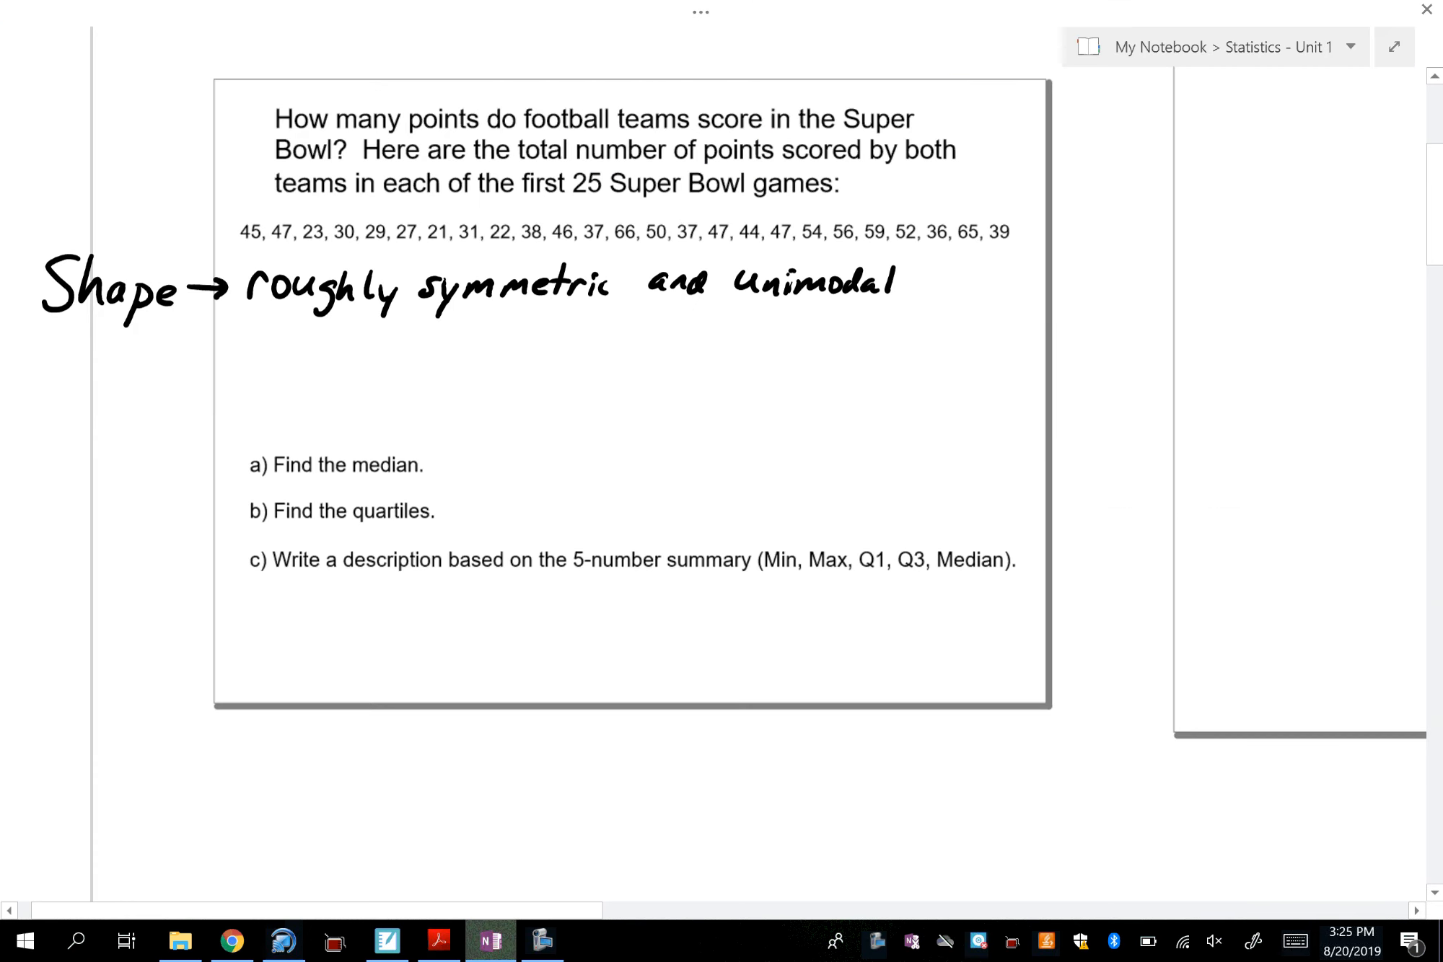
click(491, 940)
mouse_move(93, 350)
mouse_down()
mouse_move(117, 389)
mouse_move(265, 357)
mouse_move(265, 379)
mouse_up()
mouse_move(374, 360)
mouse_down()
mouse_move(345, 381)
mouse_move(393, 360)
mouse_move(467, 383)
mouse_move(480, 354)
mouse_up()
mouse_move(538, 339)
mouse_down()
mouse_move(557, 362)
mouse_move(543, 390)
mouse_up()
mouse_move(573, 343)
mouse_down()
mouse_move(595, 342)
mouse_move(567, 379)
mouse_move(610, 393)
mouse_up()
mouse_move(621, 357)
mouse_down()
mouse_move(624, 376)
mouse_move(647, 361)
mouse_up()
mouse_move(667, 354)
mouse_down()
mouse_move(668, 374)
mouse_move(695, 371)
mouse_up()
mouse_move(719, 342)
mouse_down()
mouse_move(711, 369)
mouse_move(719, 354)
mouse_up()
drag(737, 352, 721, 371)
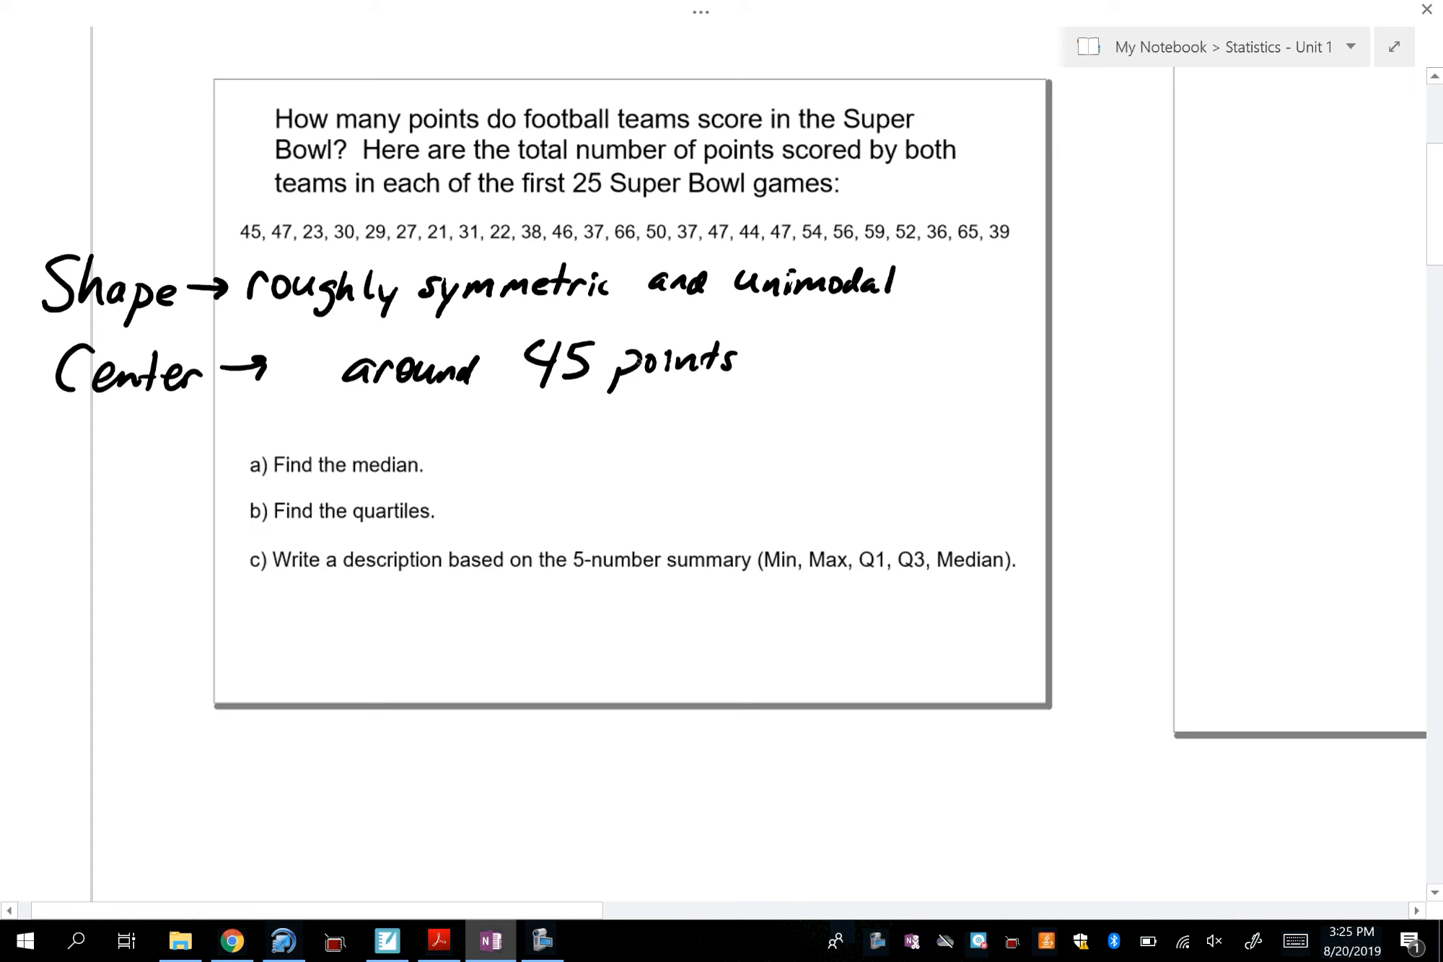